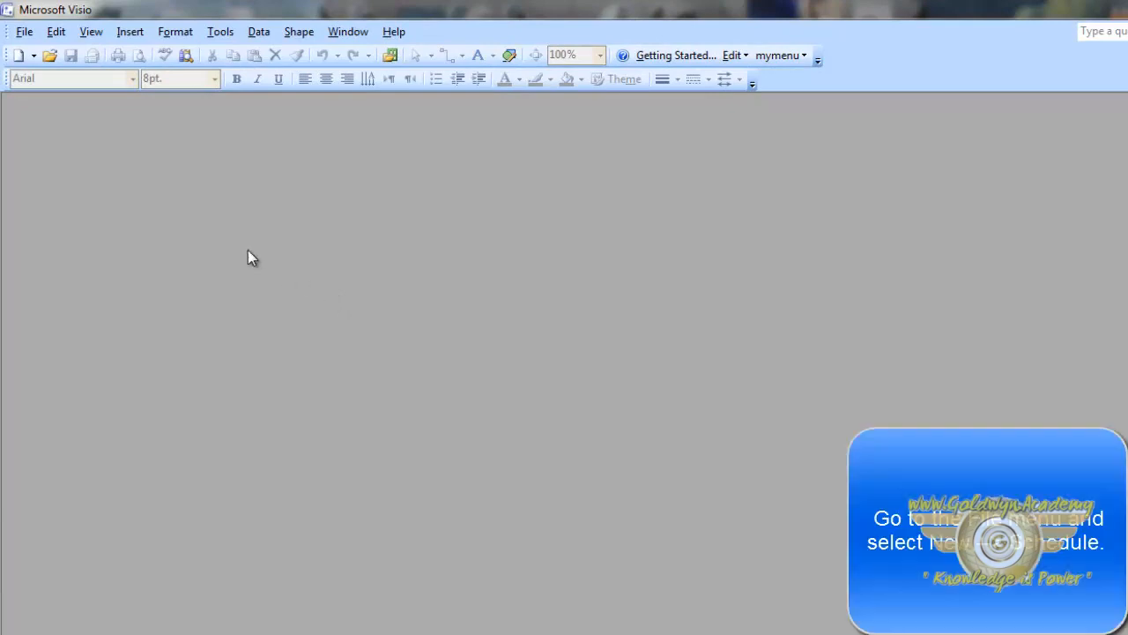
- Create a new drawing from the Calendar (Metric) template in the Schedule category
{"action": "left_click", "coordinate": [24, 33]}
{"action": "mouse_move", "coordinate": [104, 55]}
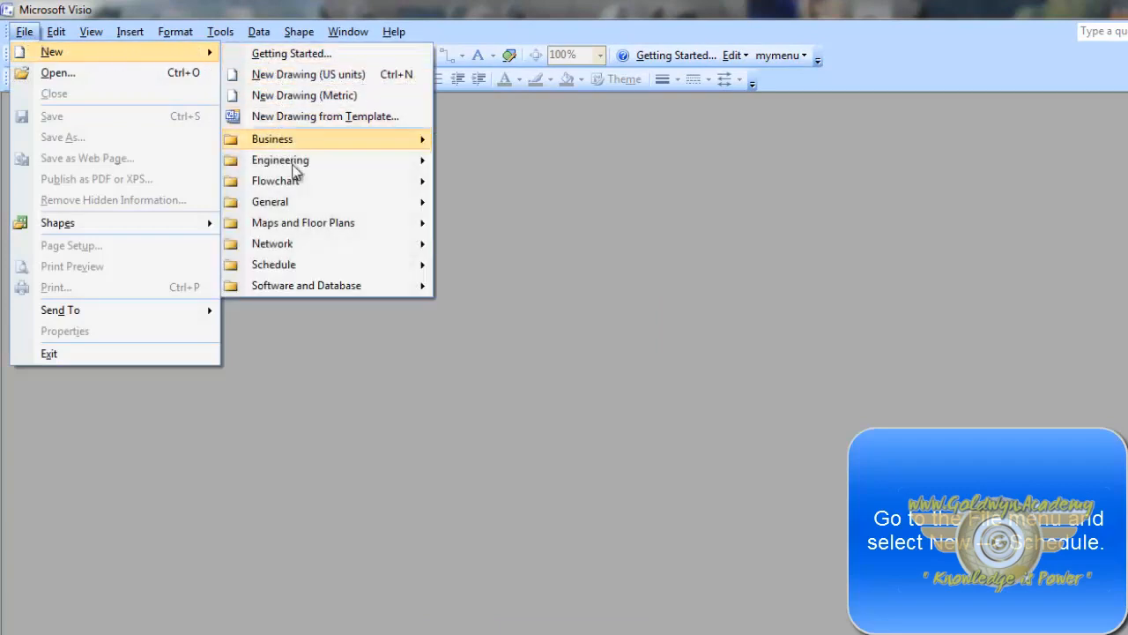
{"action": "mouse_move", "coordinate": [338, 264]}
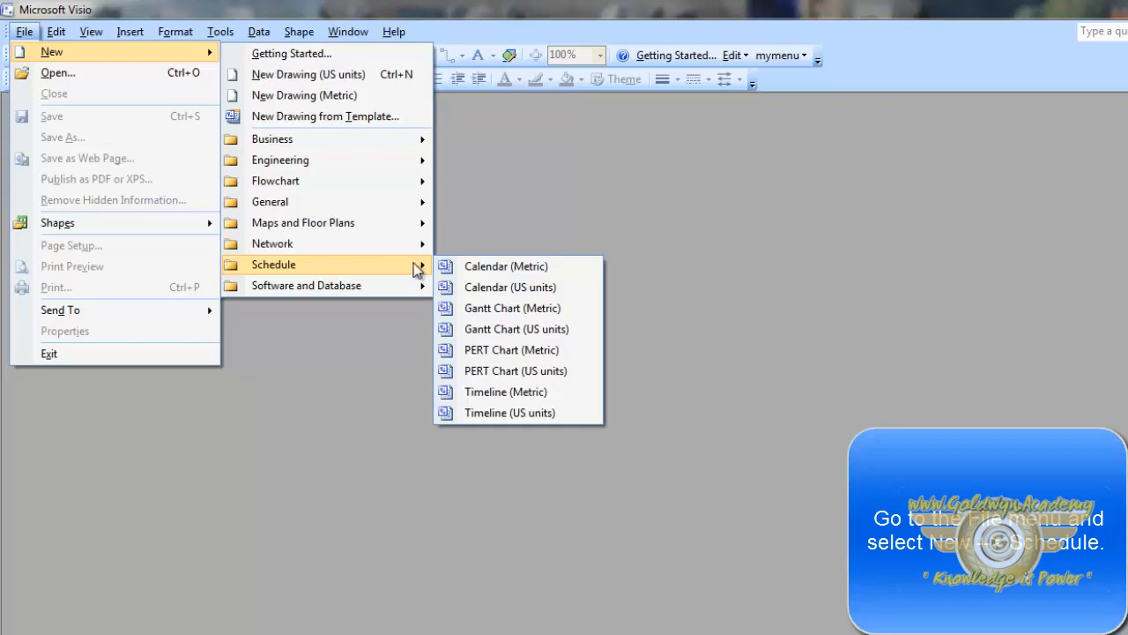
{"action": "left_click", "coordinate": [483, 268]}
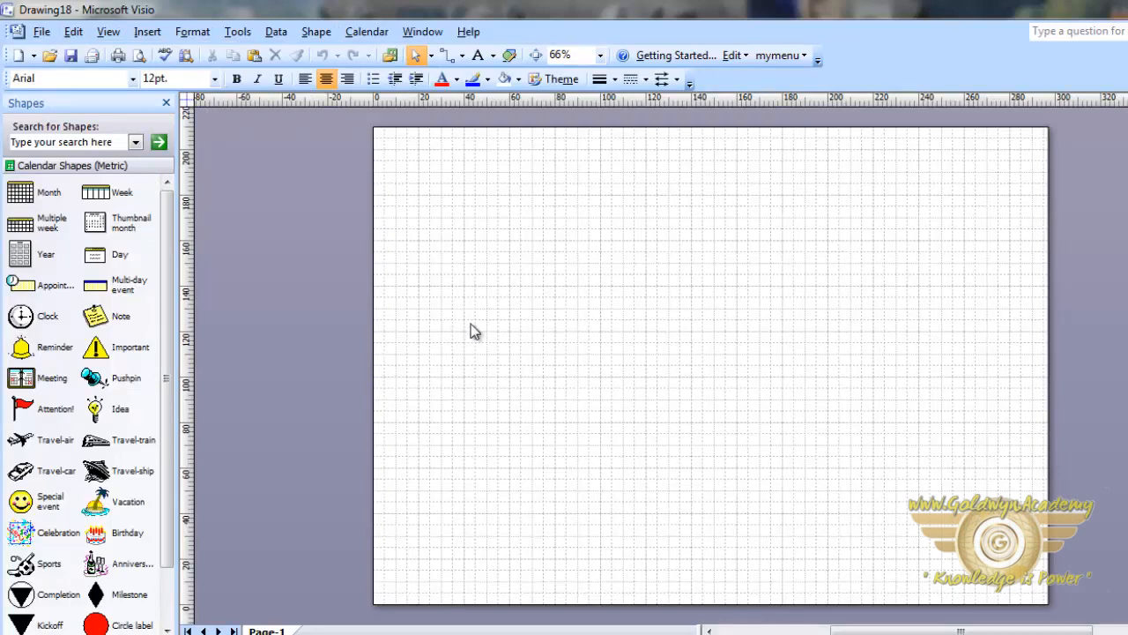
- Add a Year calendar shape to the page for 2012, with weeks beginning on Monday and English (United States) as language
{"action": "scroll", "coordinate": [471, 325], "scroll_direction": "up", "scroll_amount": 2}
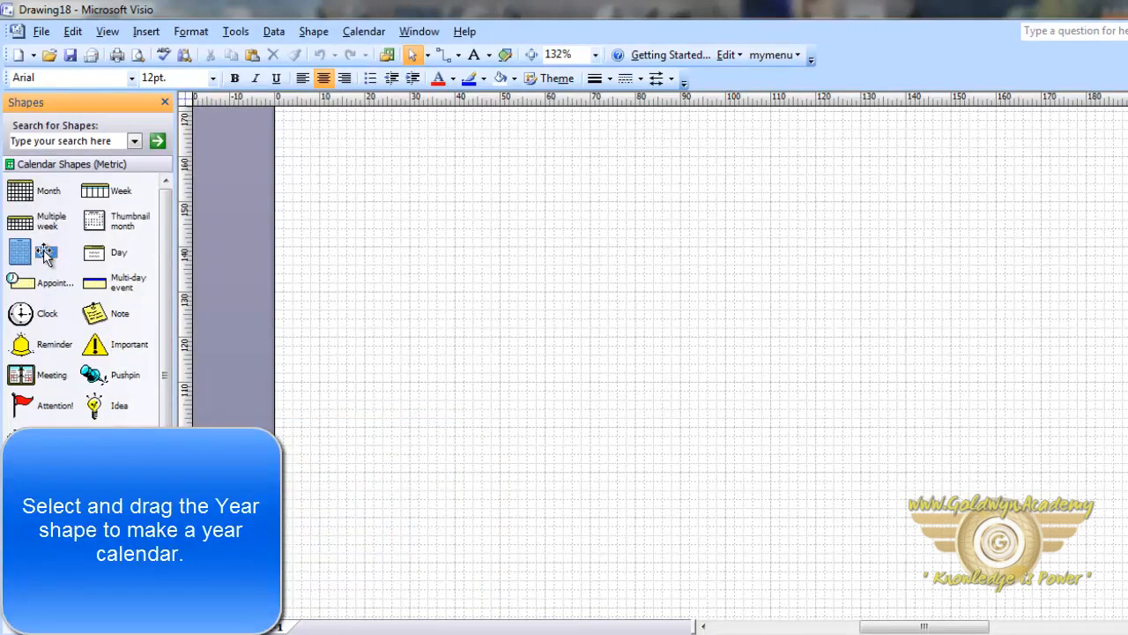
{"action": "left_click_drag", "start_coordinate": [41, 248], "coordinate": [589, 519]}
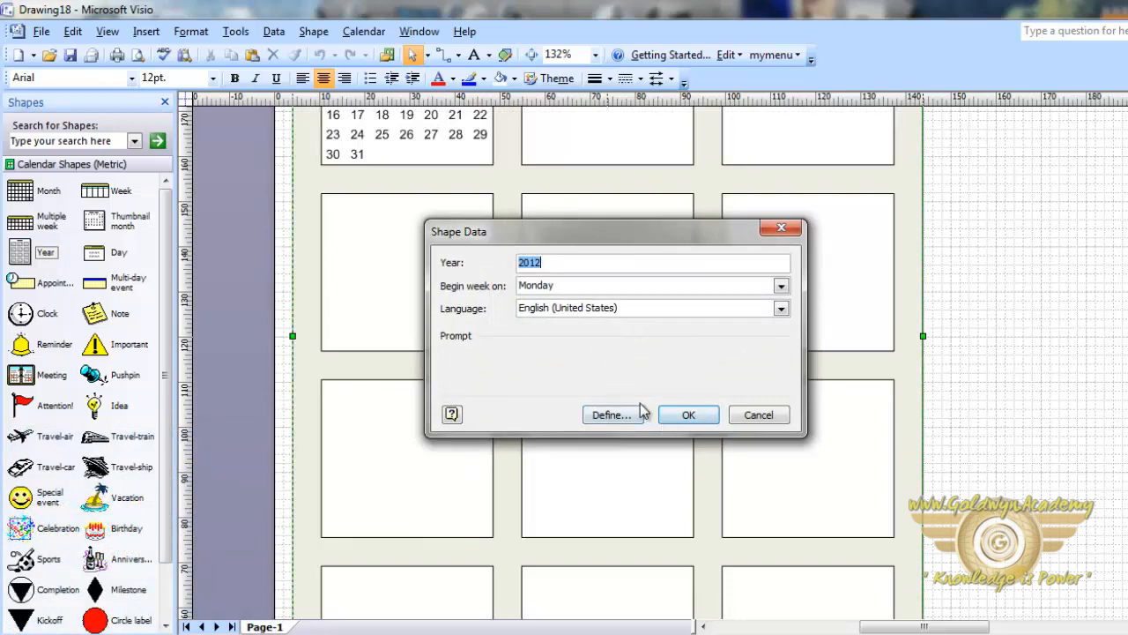
{"action": "left_click", "coordinate": [609, 262]}
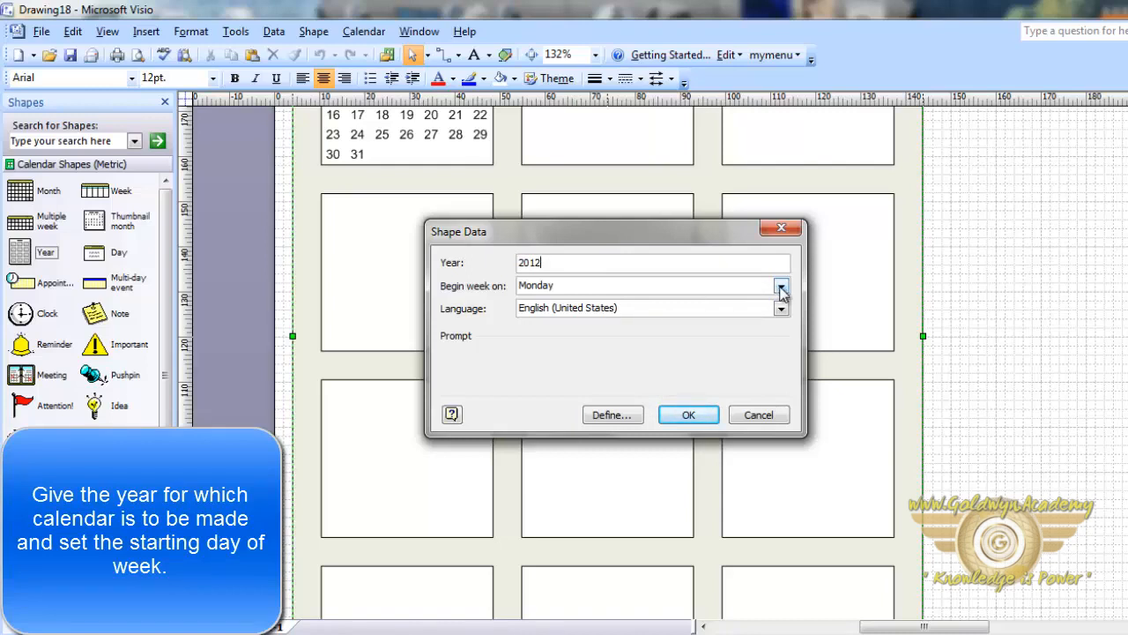
{"action": "left_click", "coordinate": [689, 415]}
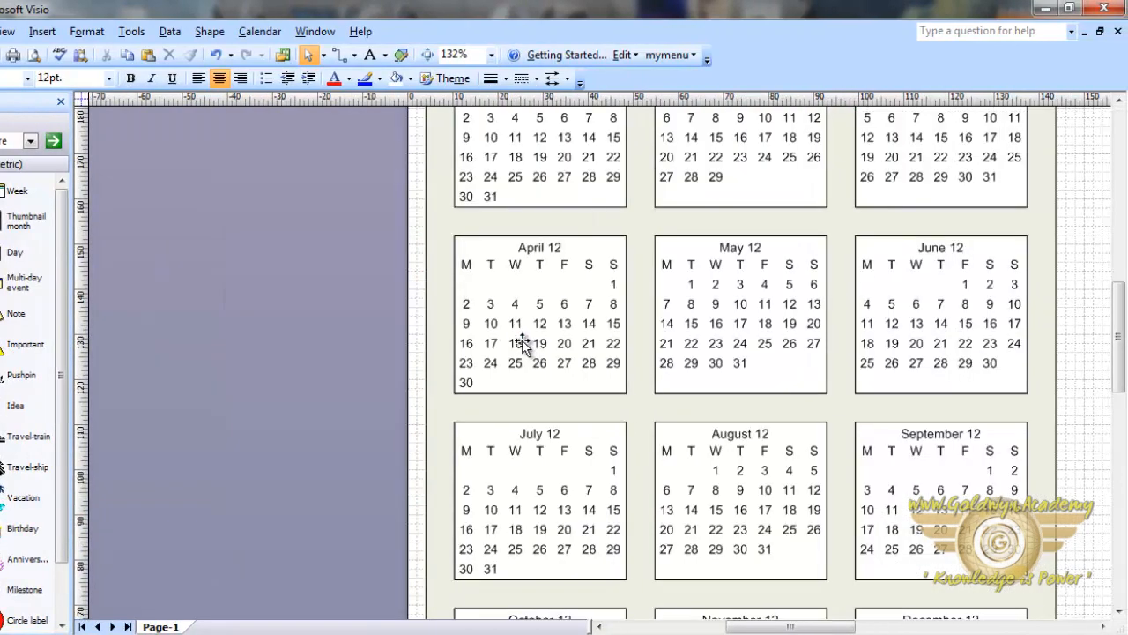
- Move the 2012 year calendar slightly down and left so its top edge lies inside the page
{"action": "scroll", "coordinate": [606, 322], "scroll_direction": "up", "scroll_amount": 3}
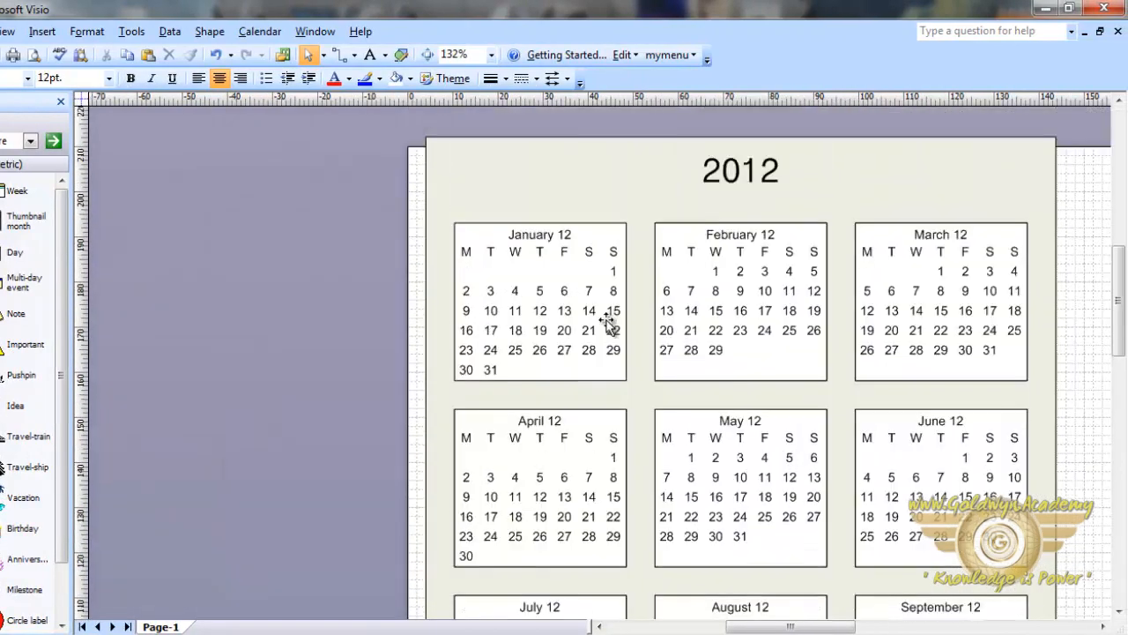
{"action": "left_click", "coordinate": [655, 201]}
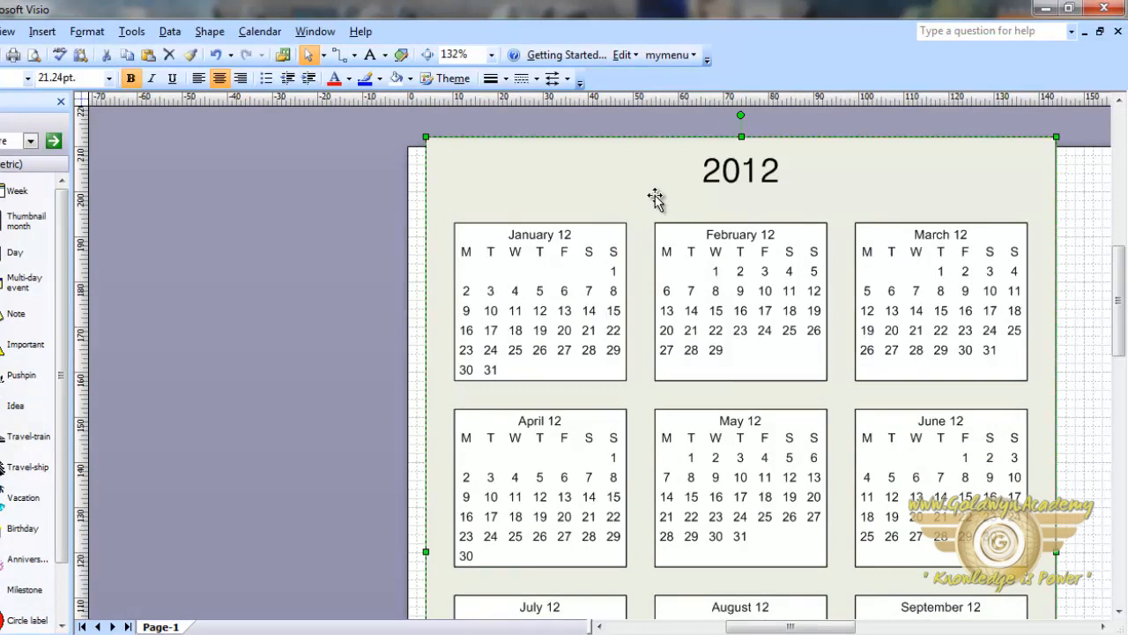
{"action": "left_click", "coordinate": [650, 217]}
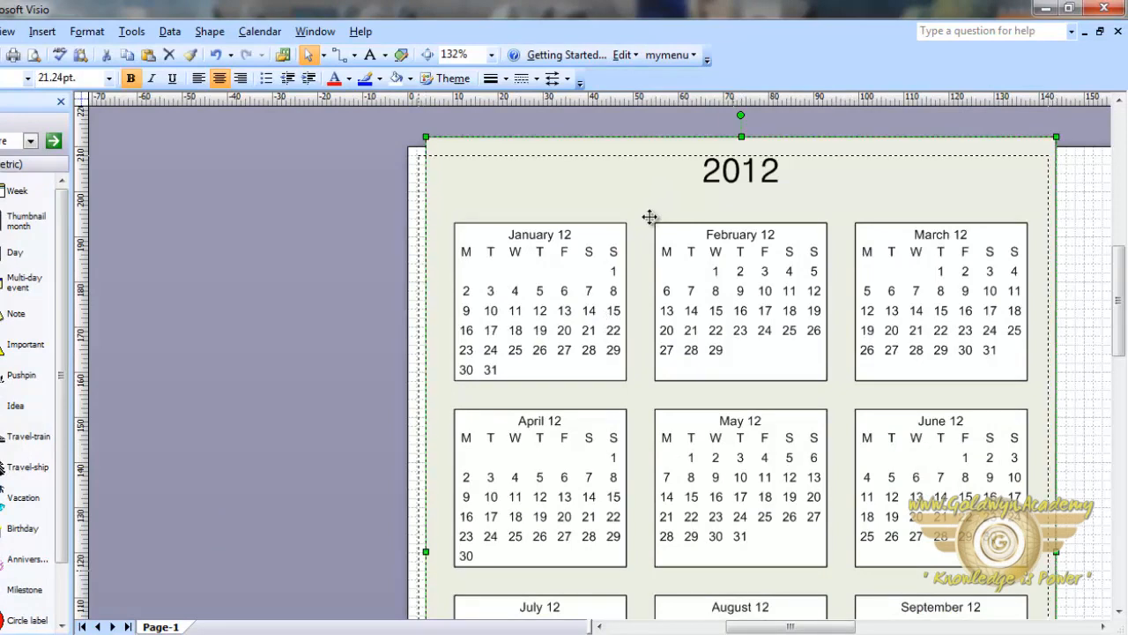
{"action": "left_click_drag", "start_coordinate": [650, 217], "coordinate": [643, 235]}
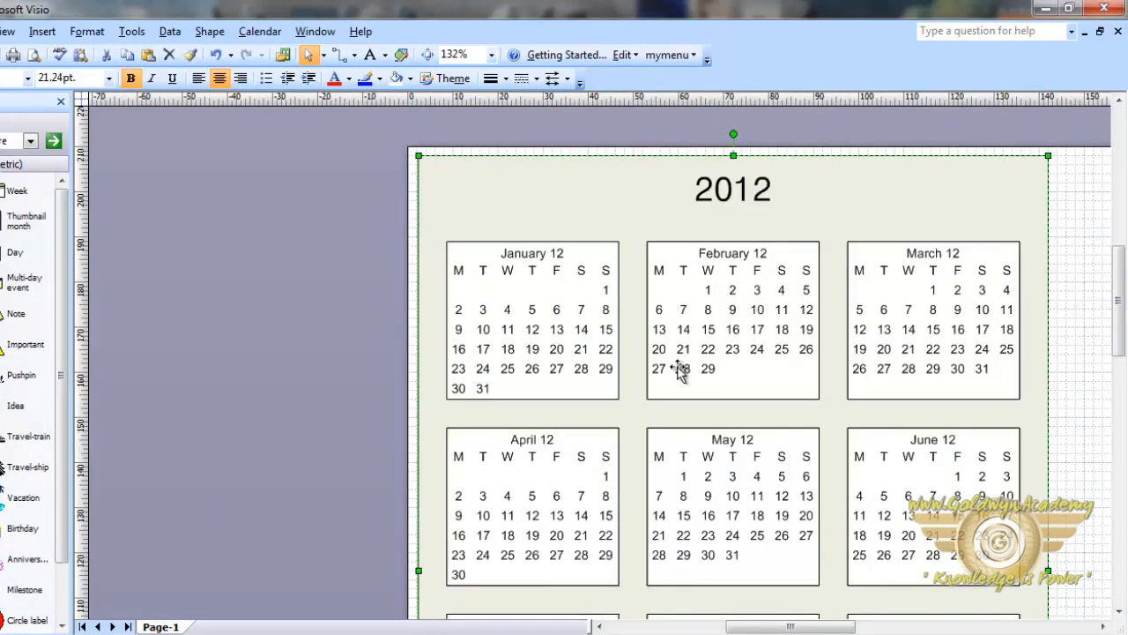
- Highlight the January 12 month block with a blue-grey theme fill color
{"action": "scroll", "coordinate": [679, 370], "scroll_direction": "down", "scroll_amount": 10}
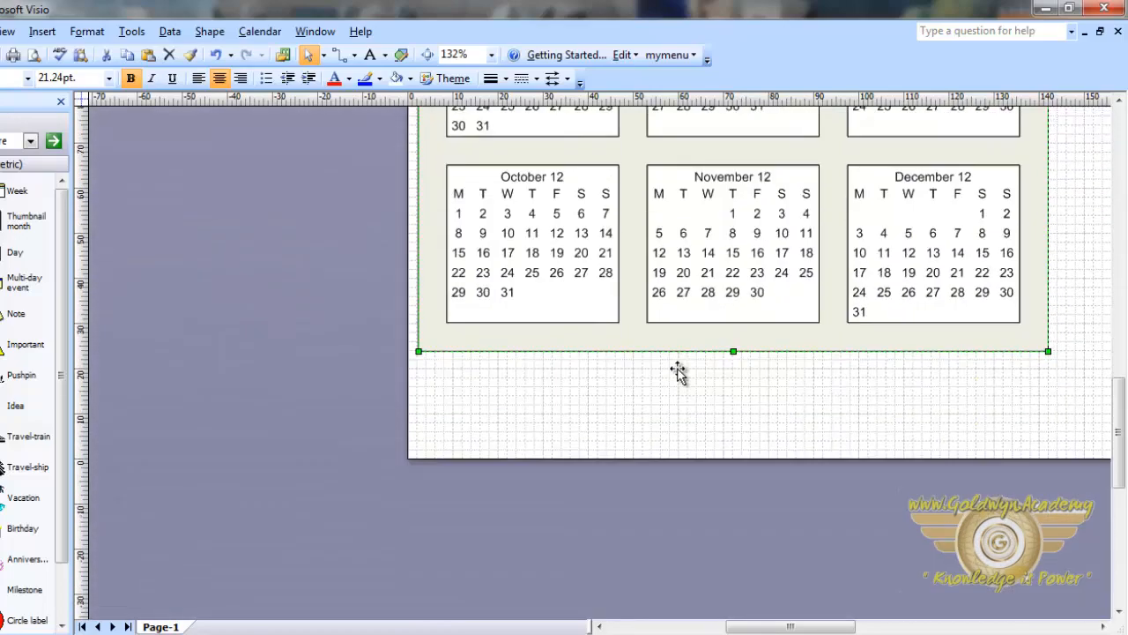
{"action": "scroll", "coordinate": [679, 370], "scroll_direction": "up", "scroll_amount": 10}
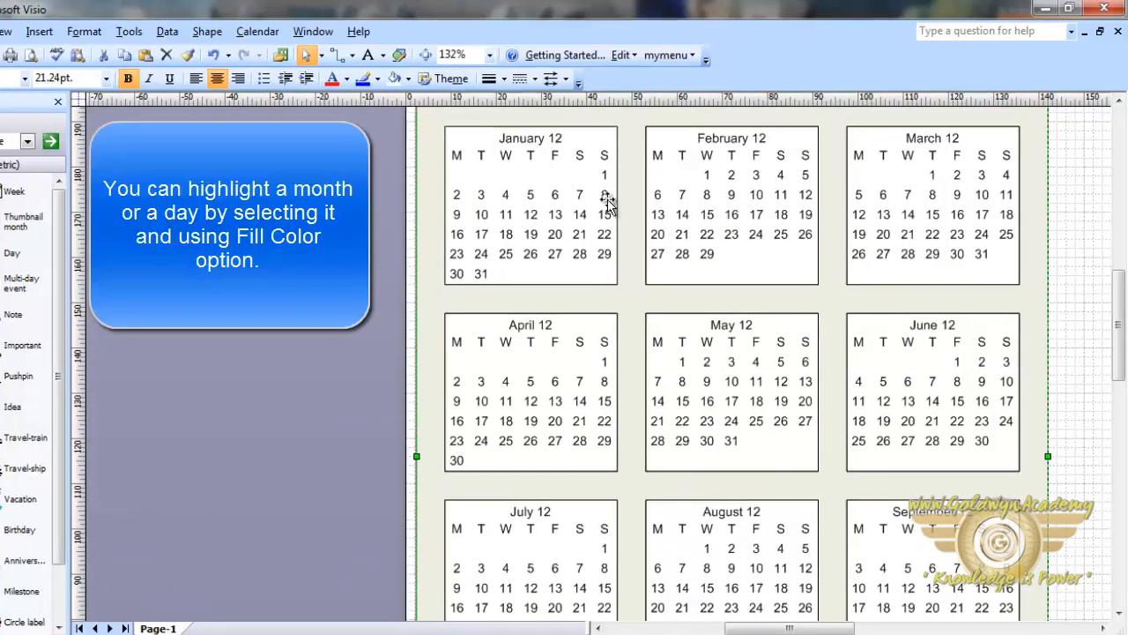
{"action": "left_click", "coordinate": [505, 175]}
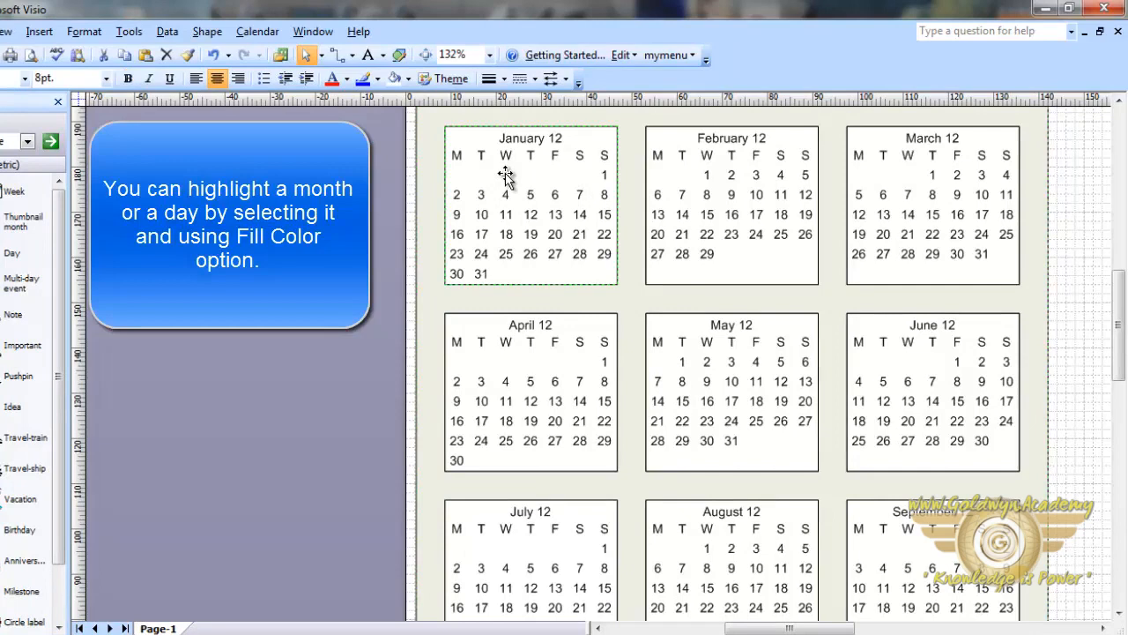
{"action": "left_click", "coordinate": [408, 82]}
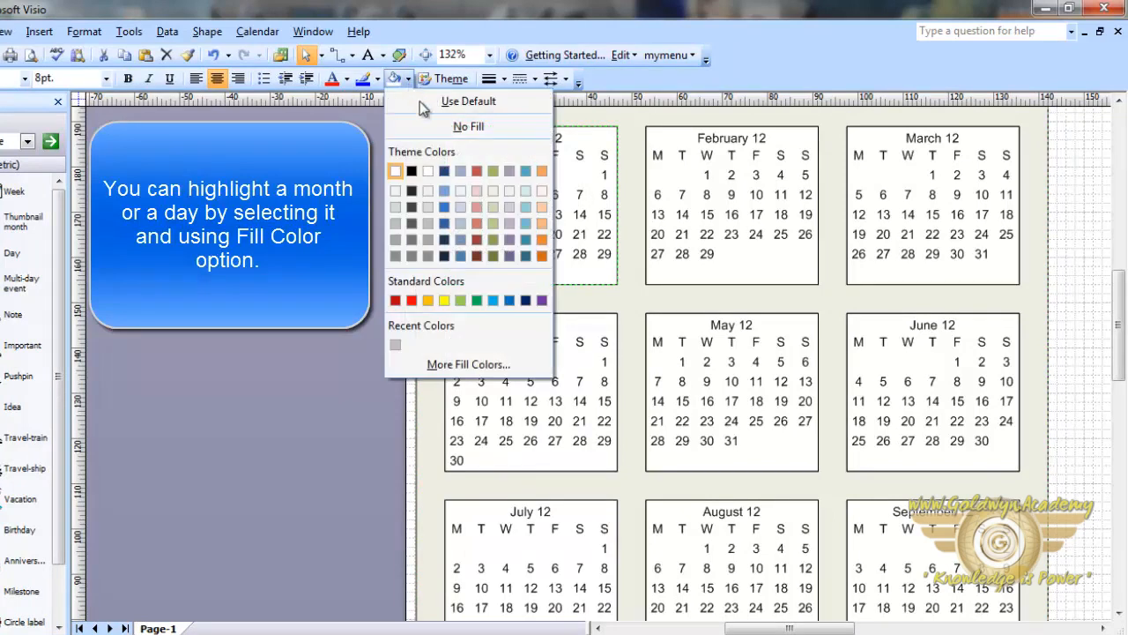
{"action": "left_click", "coordinate": [461, 170]}
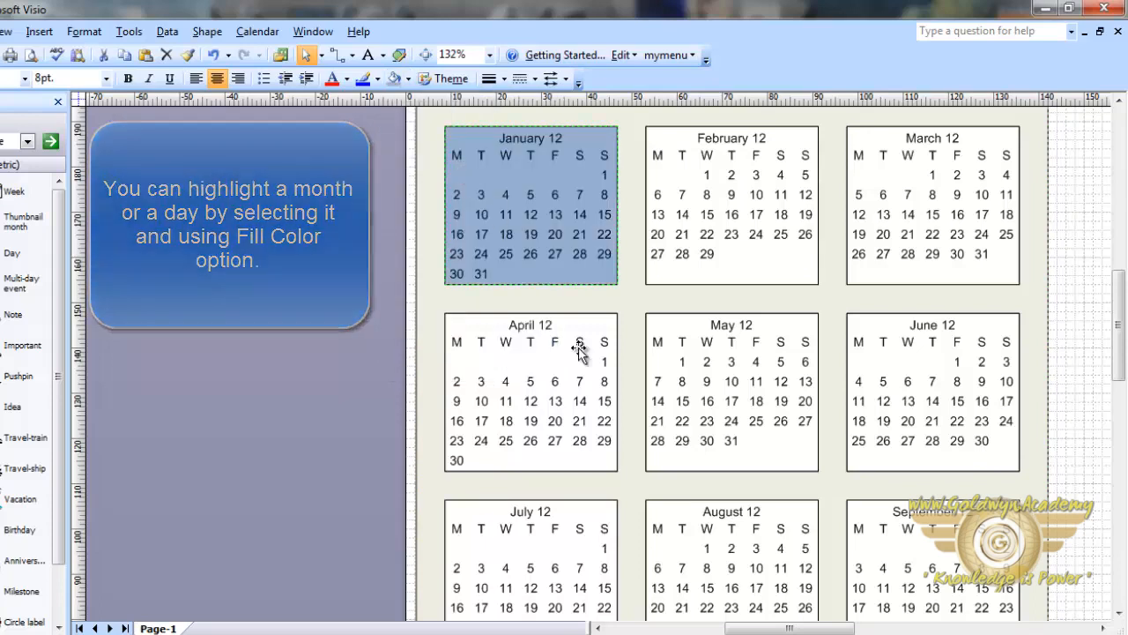
- Highlight April 3 in the year calendar with the same blue-grey fill color
{"action": "left_click", "coordinate": [480, 382]}
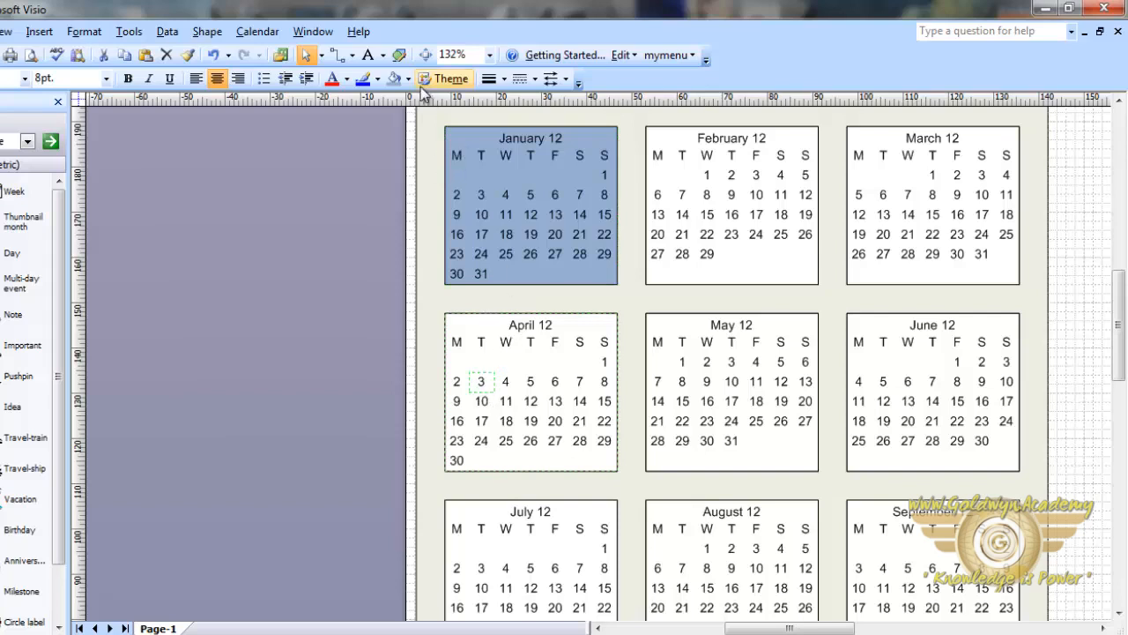
{"action": "left_click", "coordinate": [394, 78]}
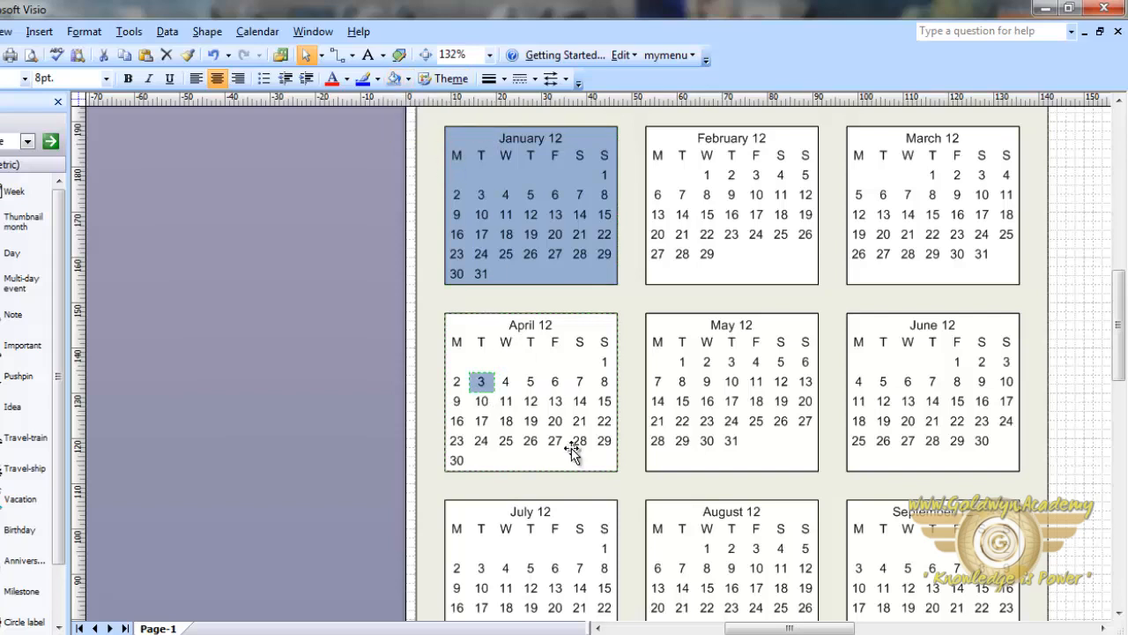
{"action": "left_click", "coordinate": [554, 373]}
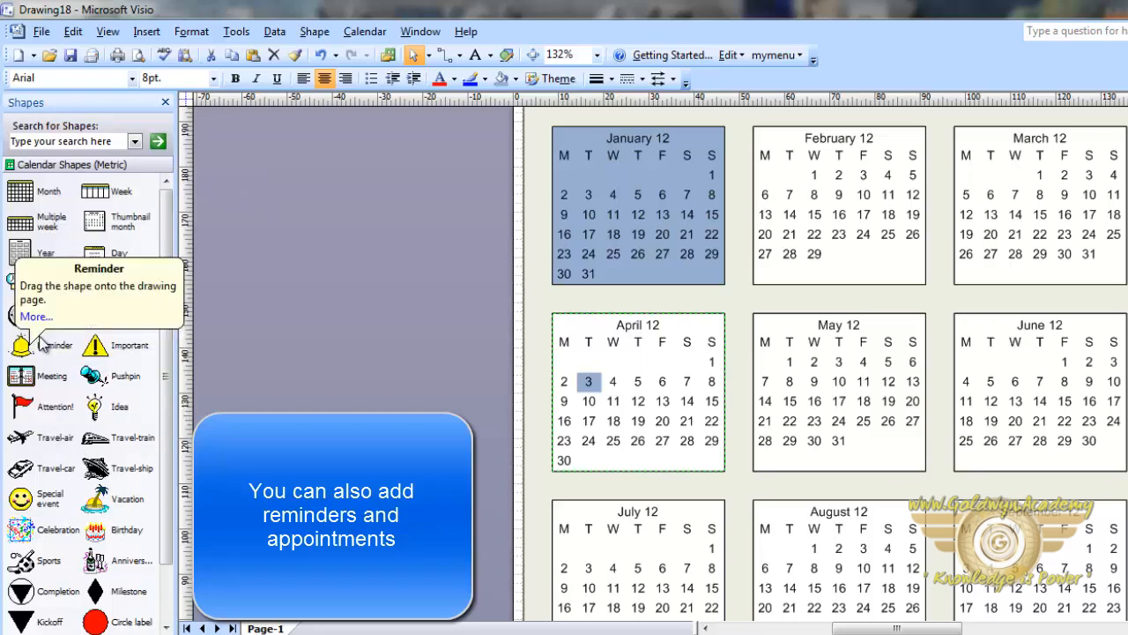
- Add a Reminder bell shape and position it over the upper-left corner of the February 12 block
{"action": "left_click_drag", "start_coordinate": [20, 345], "coordinate": [631, 256]}
{"action": "left_click_drag", "start_coordinate": [705, 262], "coordinate": [765, 157]}
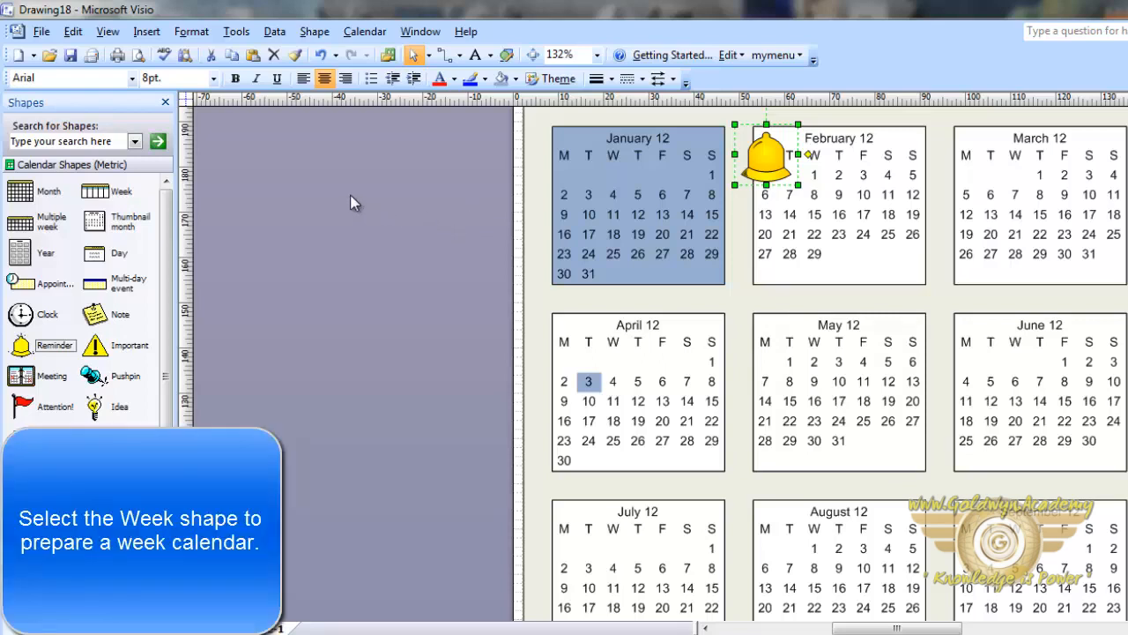
- Create another blank calendar drawing and add a Week shape starting 11/29/2012, lasting 5 days, with shaded weekend and title
{"action": "left_click", "coordinate": [18, 56]}
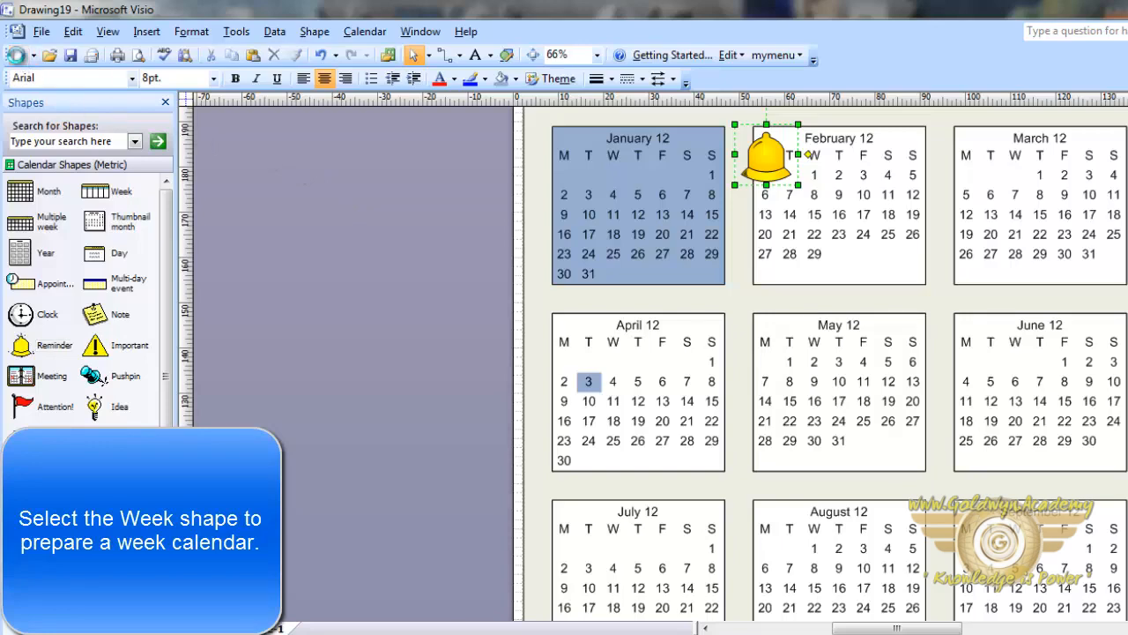
{"action": "left_click", "coordinate": [108, 193]}
{"action": "left_click_drag", "start_coordinate": [108, 194], "coordinate": [648, 318]}
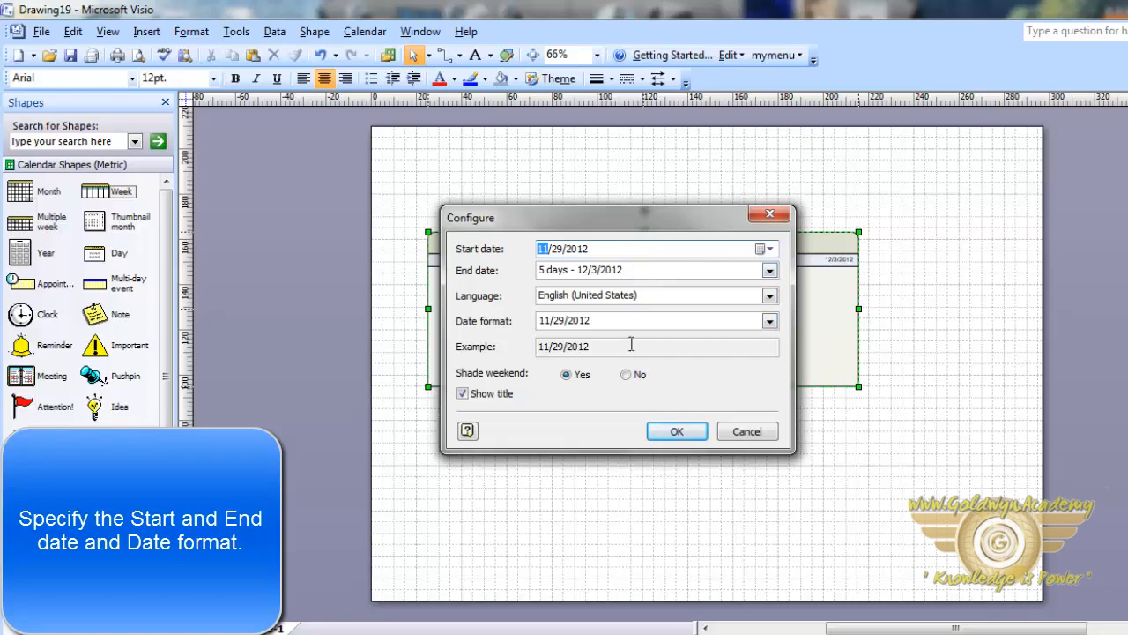
{"action": "left_click", "coordinate": [664, 430]}
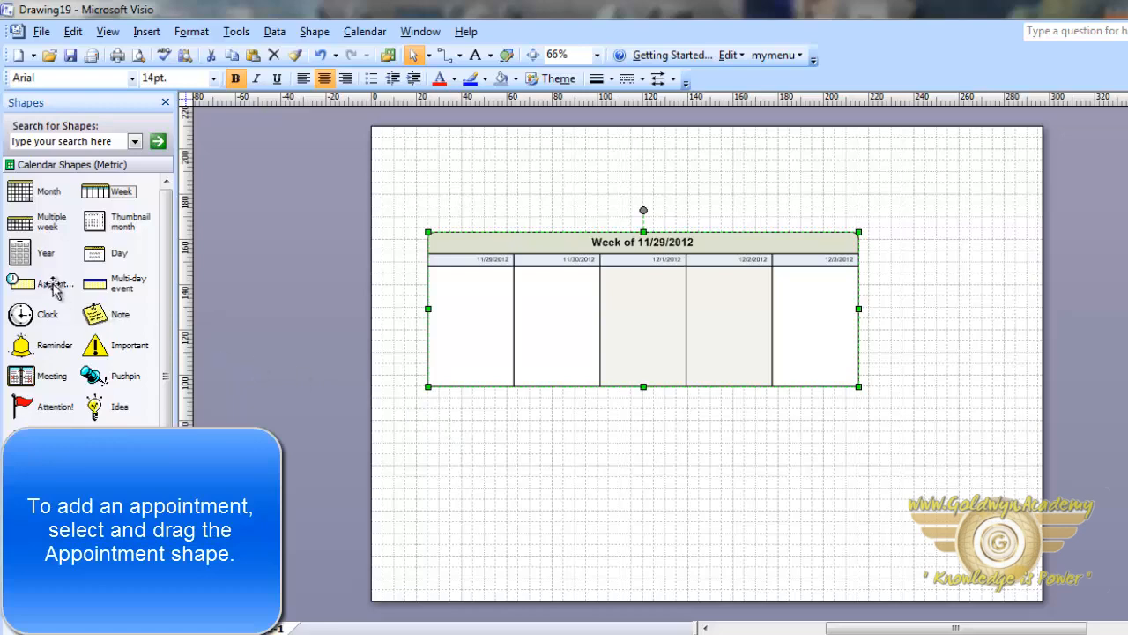
- Add an Appointment on 11/29/2012 from 8:00 to 9:00 AM with subject "meeting", location "xyz" and time format 08:00
{"action": "left_click_drag", "start_coordinate": [53, 286], "coordinate": [441, 294]}
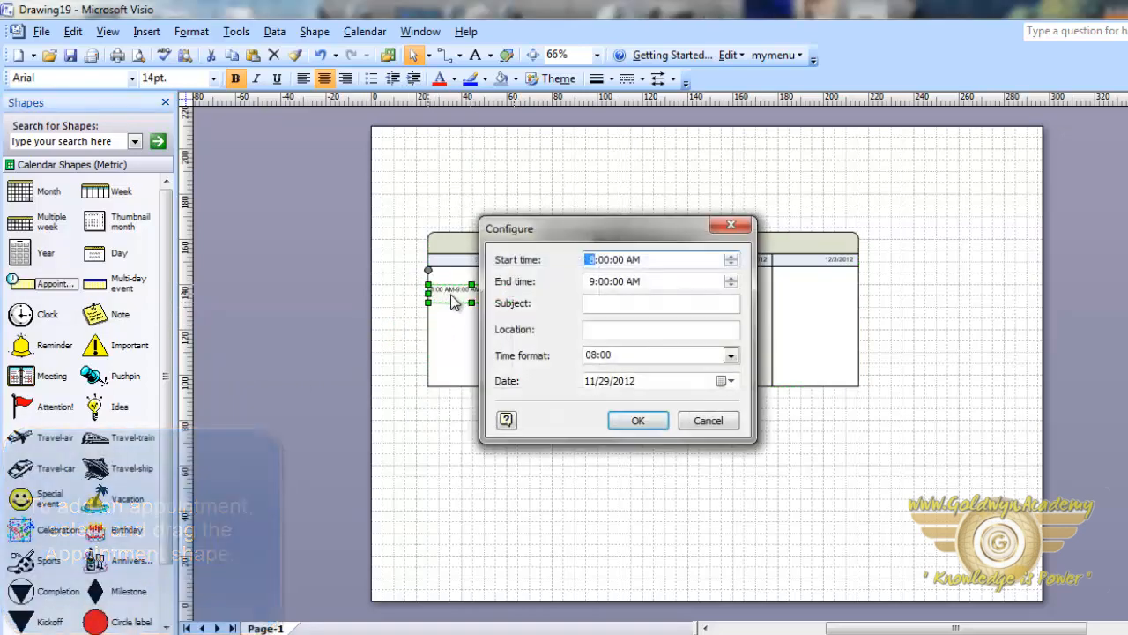
{"action": "left_click", "coordinate": [626, 304]}
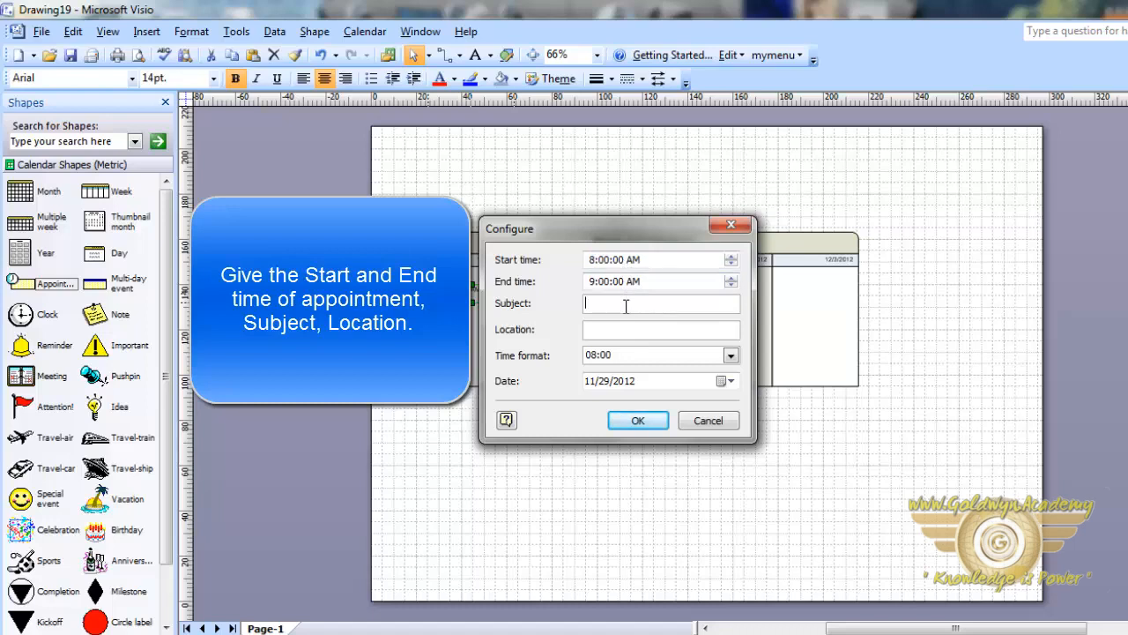
{"action": "type", "text": "meeting"}
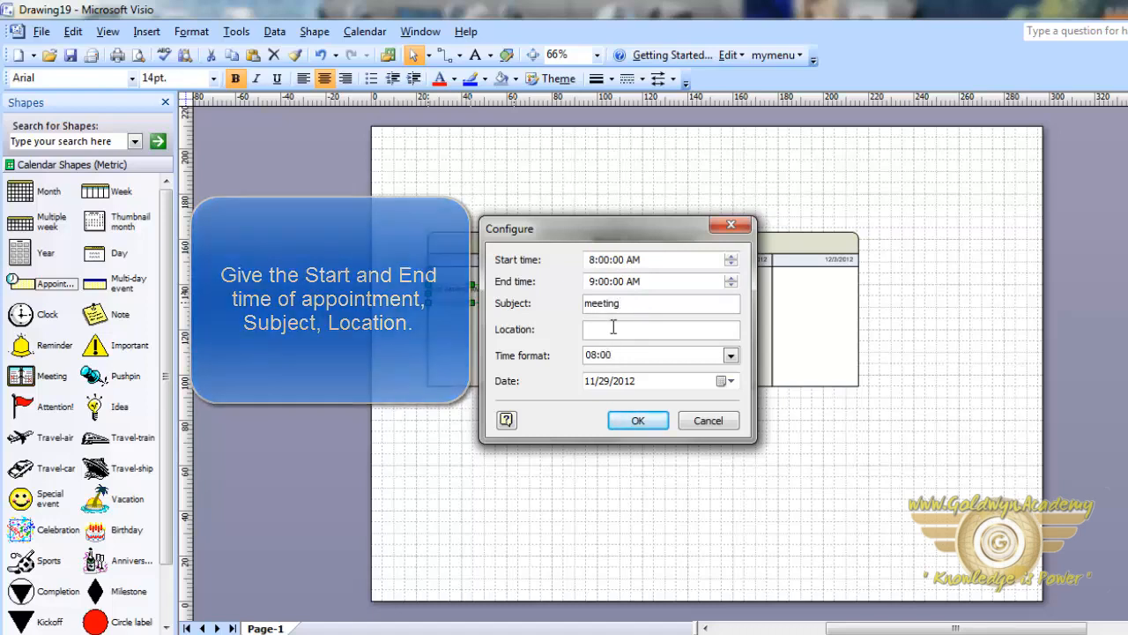
{"action": "type", "text": "xyz"}
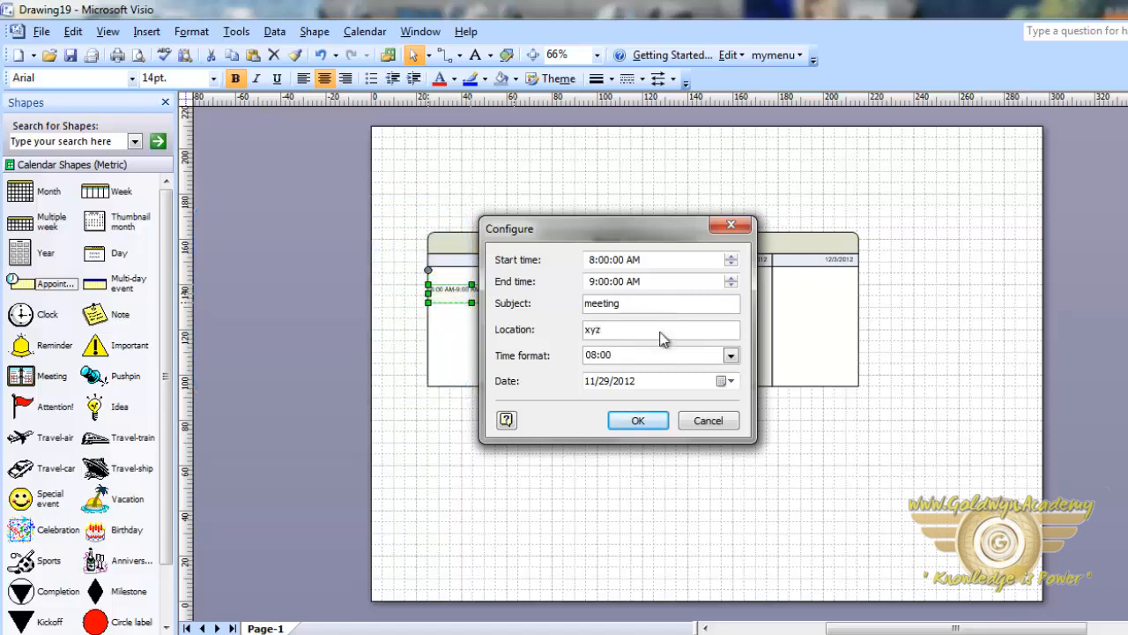
{"action": "left_click", "coordinate": [663, 422]}
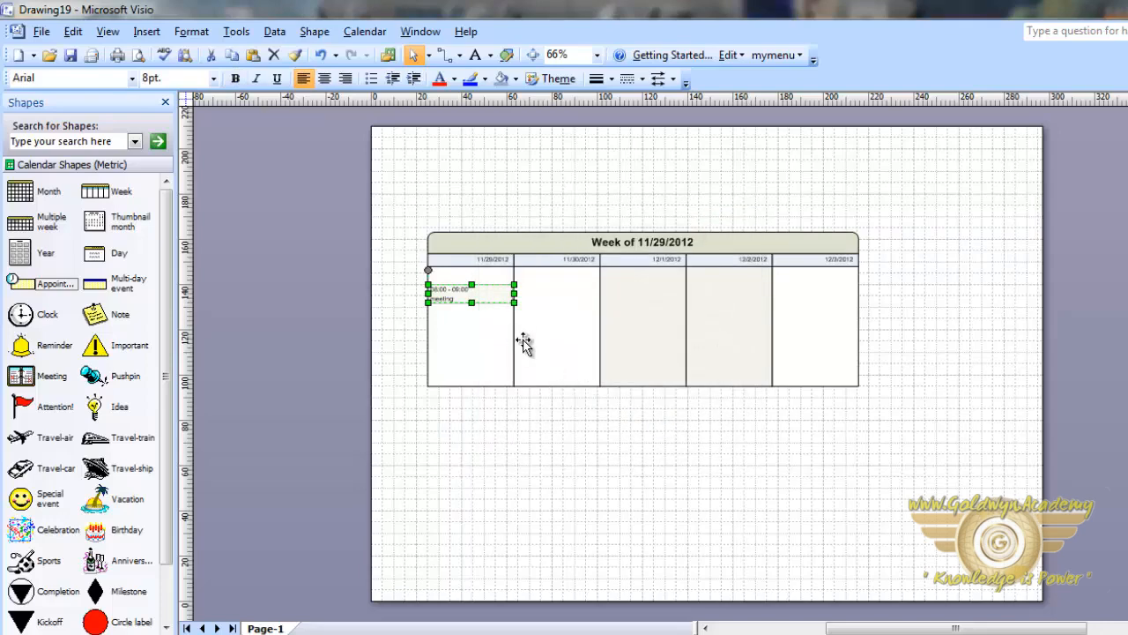
- Add a Reminder shape to the 11/30/2012 column and label it "doctor"
{"action": "scroll", "coordinate": [524, 341], "scroll_direction": "up", "scroll_amount": 1}
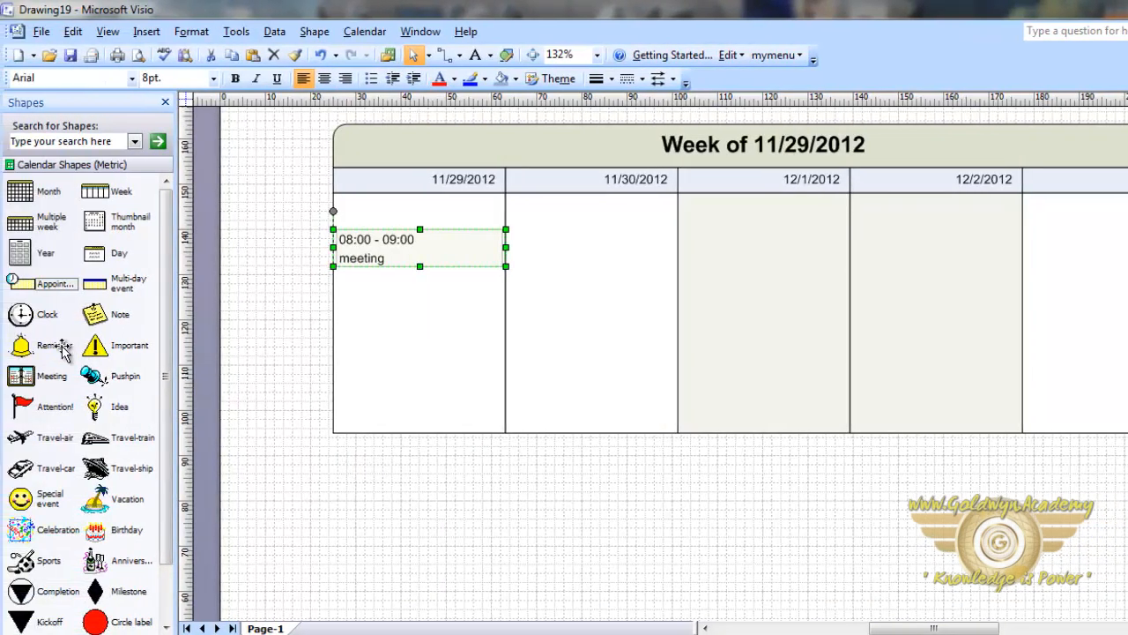
{"action": "left_click_drag", "start_coordinate": [62, 348], "coordinate": [549, 236]}
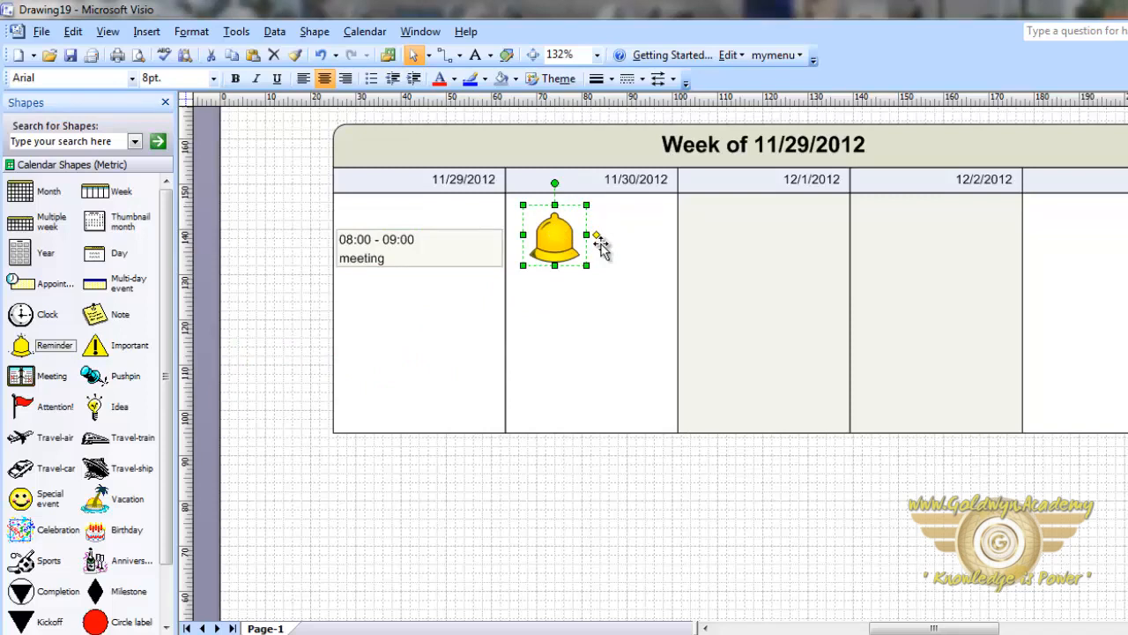
{"action": "type", "text": "doc"}
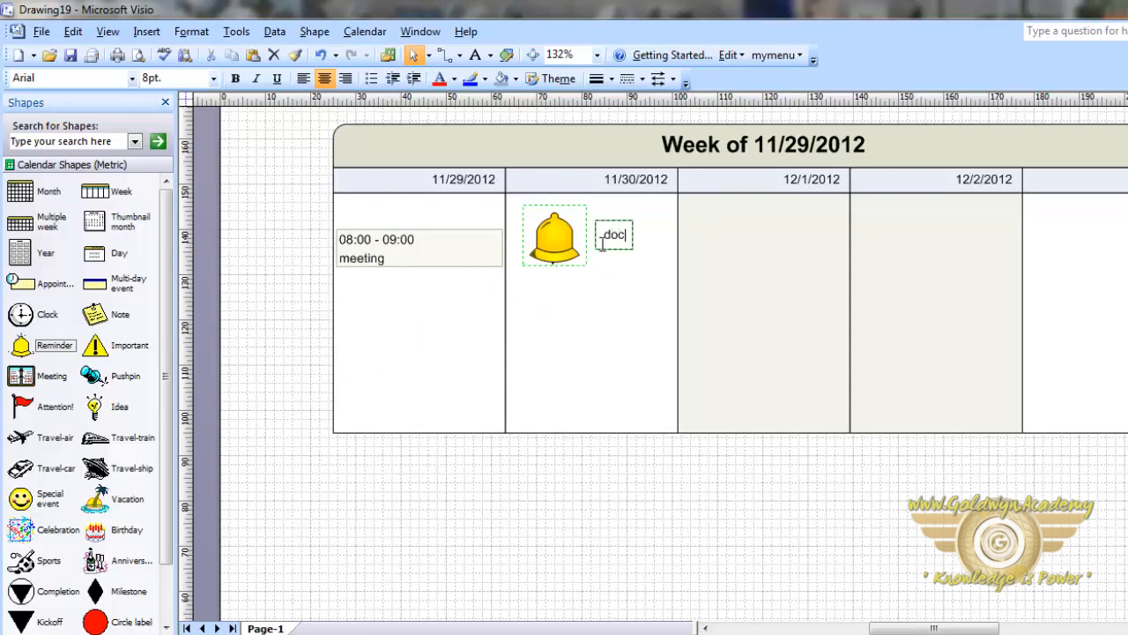
{"action": "type", "text": "tor"}
{"action": "left_click", "coordinate": [562, 350]}
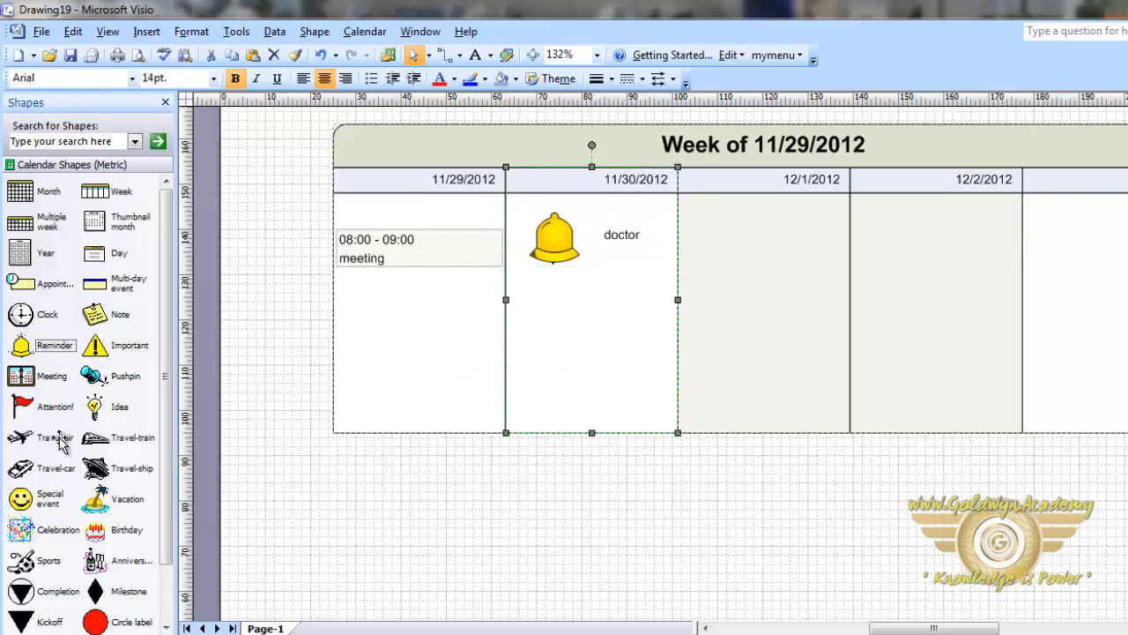
- Add a Birthday shape to the 12/1/2012 column and an Anniversary shape to the 12/3/2012 column
{"action": "left_click_drag", "start_coordinate": [119, 531], "coordinate": [711, 304]}
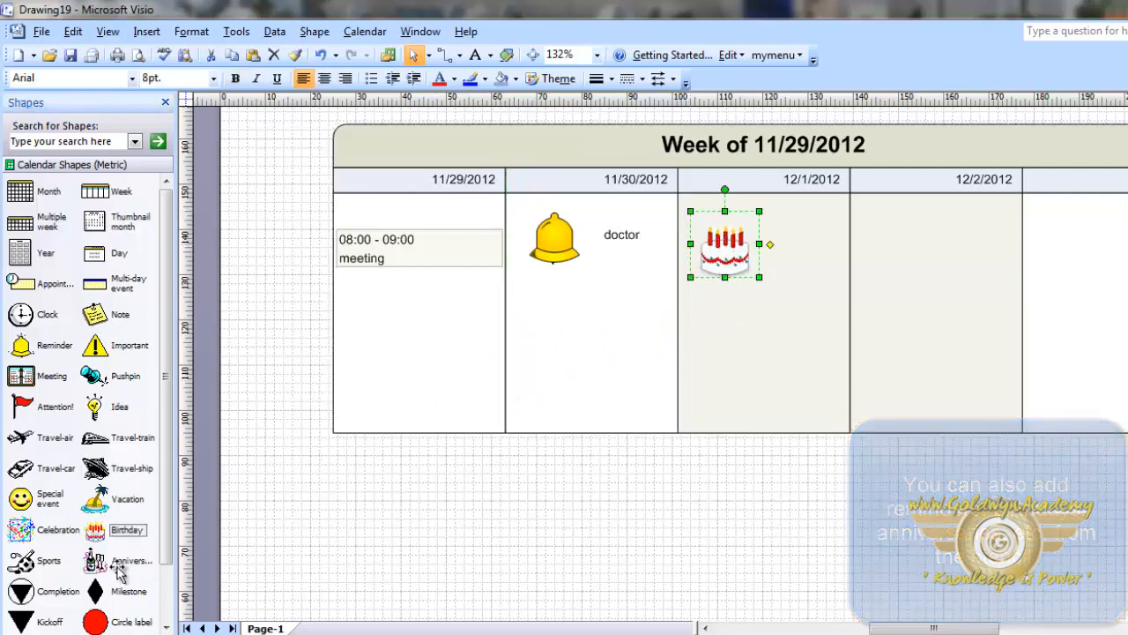
{"action": "left_click_drag", "start_coordinate": [120, 562], "coordinate": [1078, 236]}
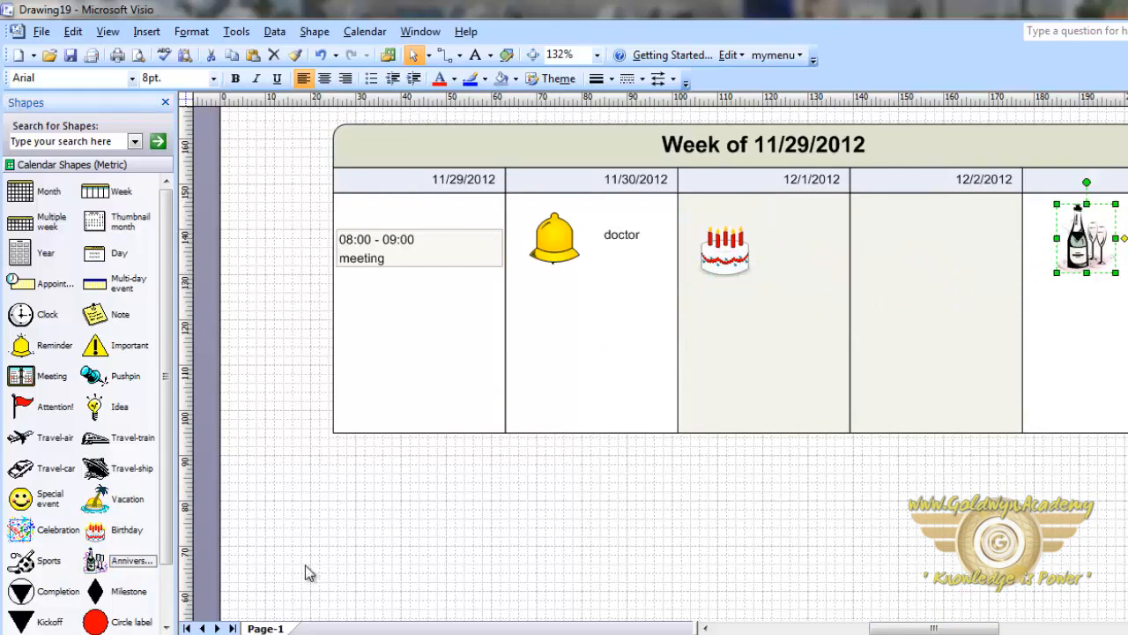
- Add a Travel-air shape to the 12/2/2012 column of the week calendar
{"action": "left_click", "coordinate": [60, 444]}
{"action": "left_click_drag", "start_coordinate": [60, 444], "coordinate": [907, 262]}
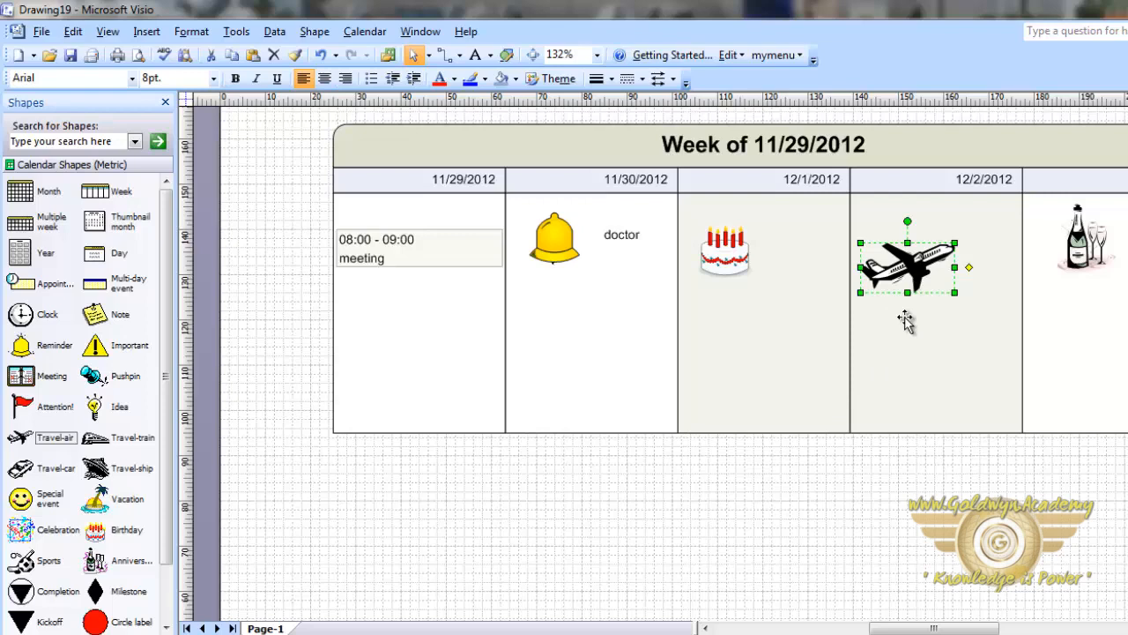
- Label the Travel-air shape in the 12/2/2012 column "Meeting"
{"action": "type", "text": "mr="}
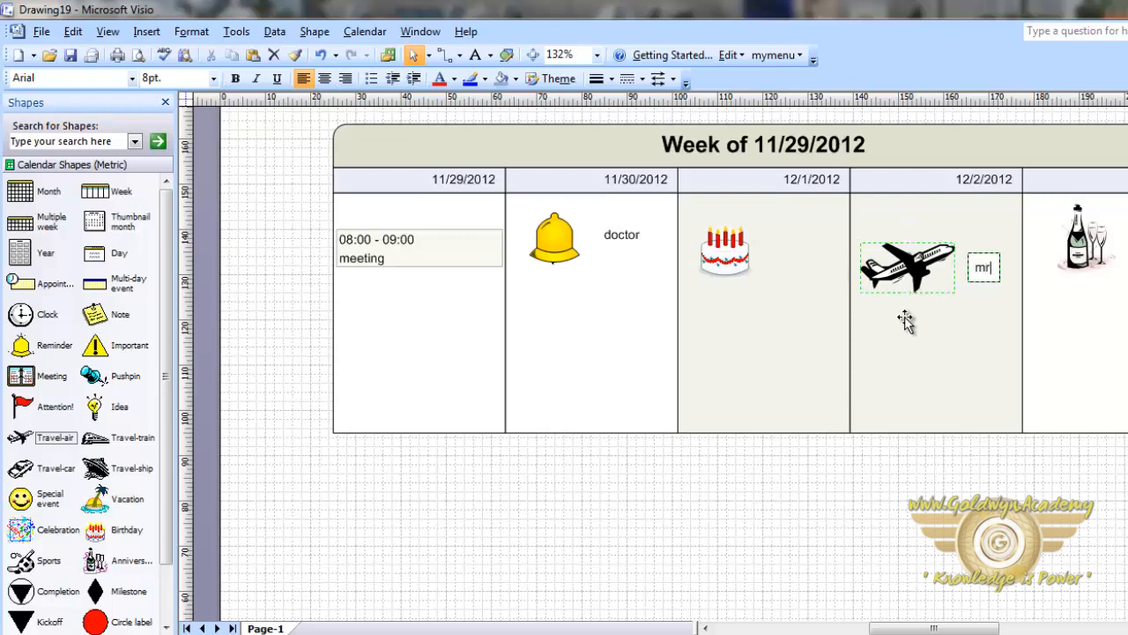
{"action": "key", "text": "BackSpace"}
{"action": "key", "text": "BackSpace"}
{"action": "type", "text": "e"}
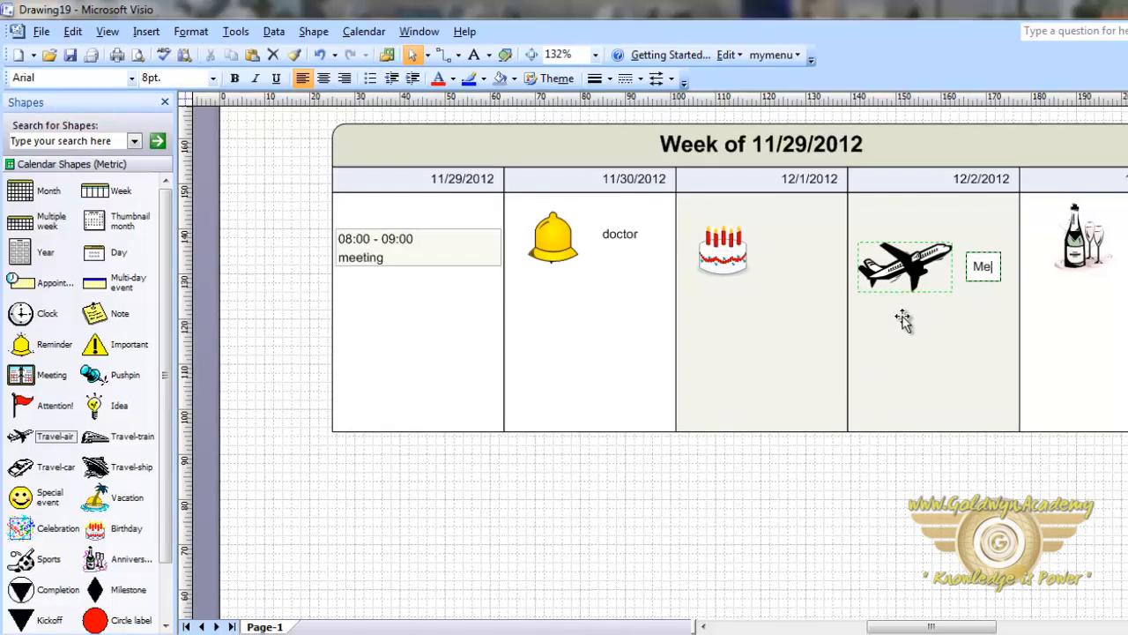
{"action": "type", "text": "eting"}
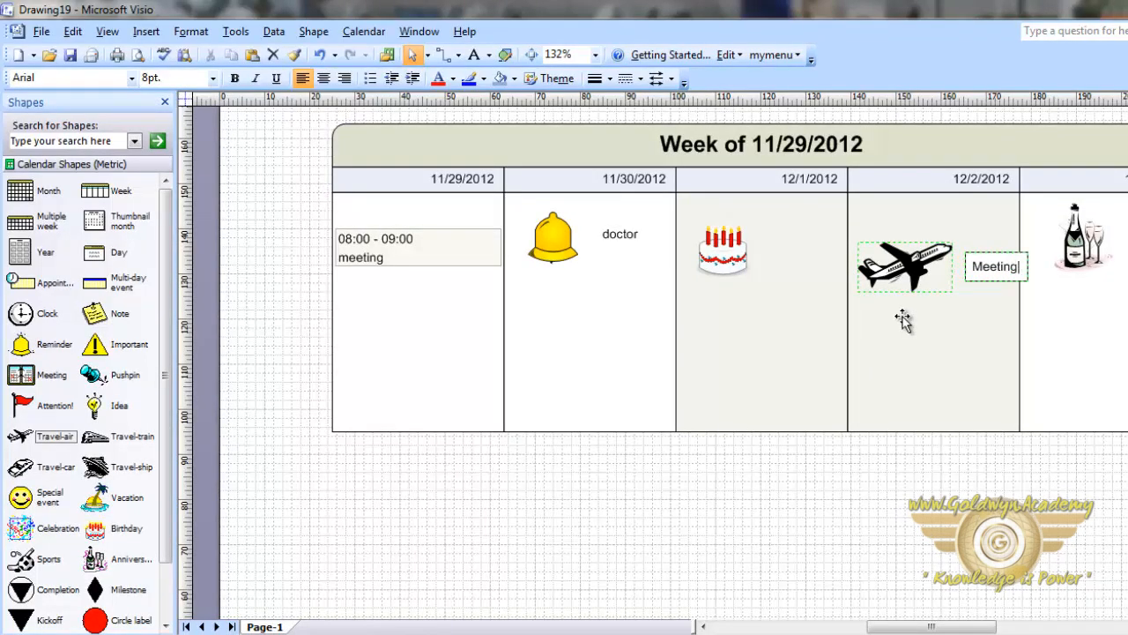
{"action": "left_click", "coordinate": [904, 321]}
{"action": "left_click", "coordinate": [904, 322]}
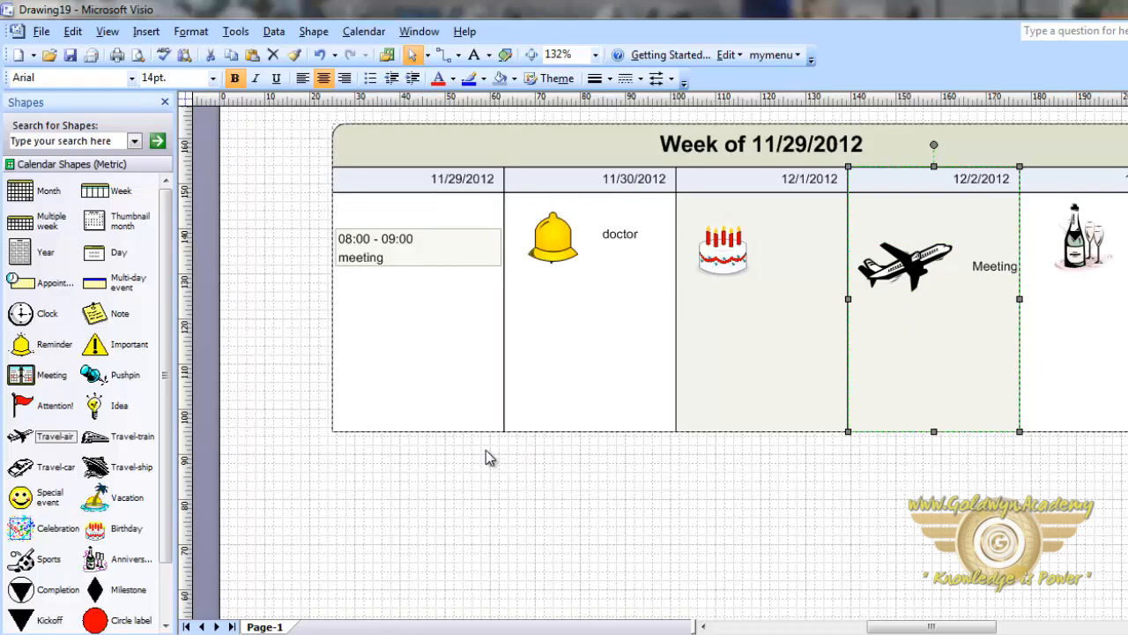
- Create a new drawing with a Day calendar dated 11/29/2012 in that same date format, and enlarge it to about 95 mm square
{"action": "left_click", "coordinate": [19, 54]}
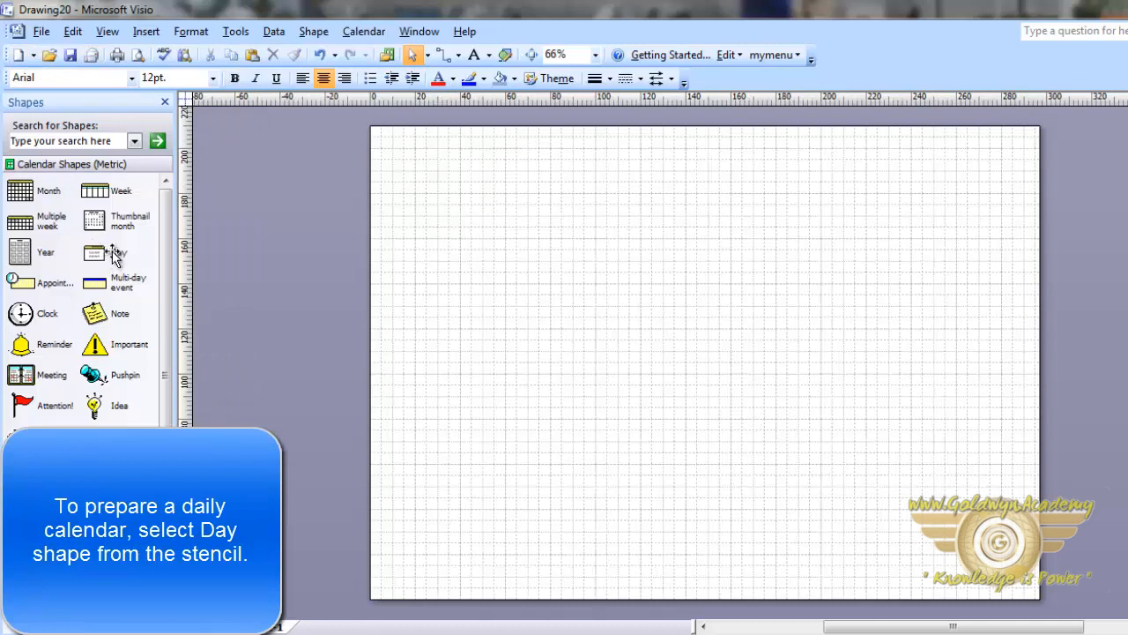
{"action": "left_click_drag", "start_coordinate": [113, 254], "coordinate": [536, 289]}
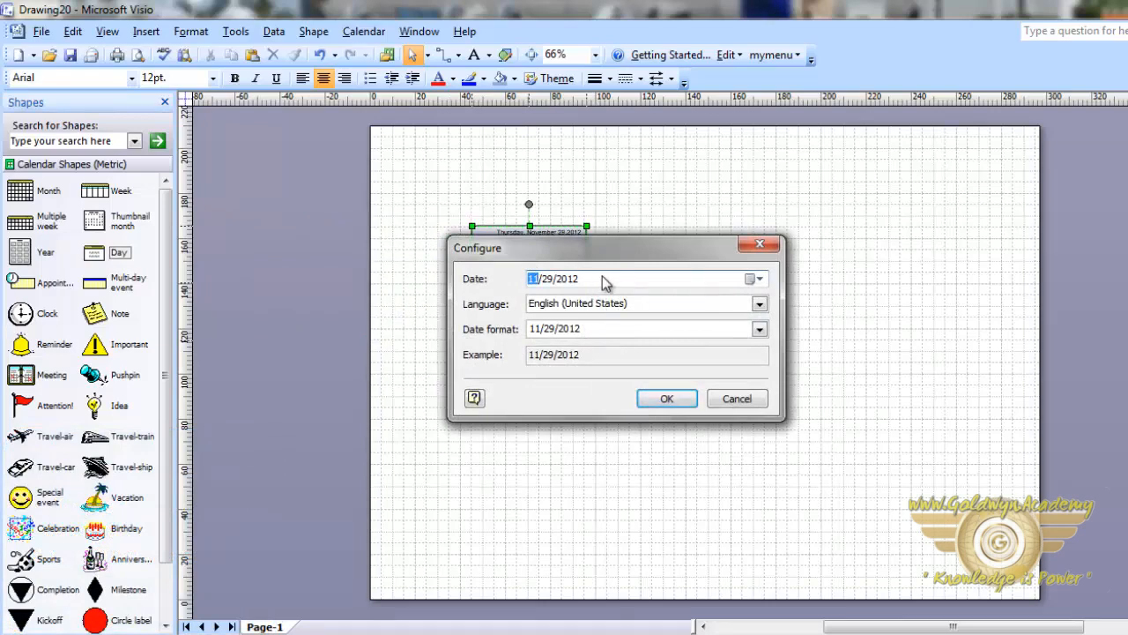
{"action": "left_click", "coordinate": [667, 400]}
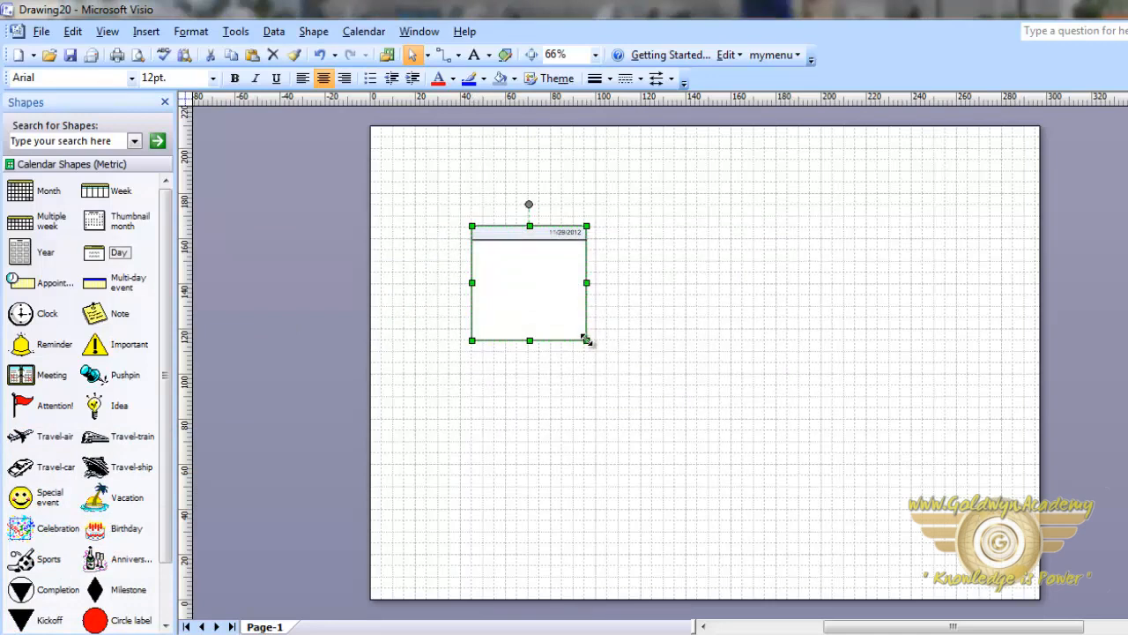
{"action": "left_click_drag", "start_coordinate": [586, 339], "coordinate": [686, 439]}
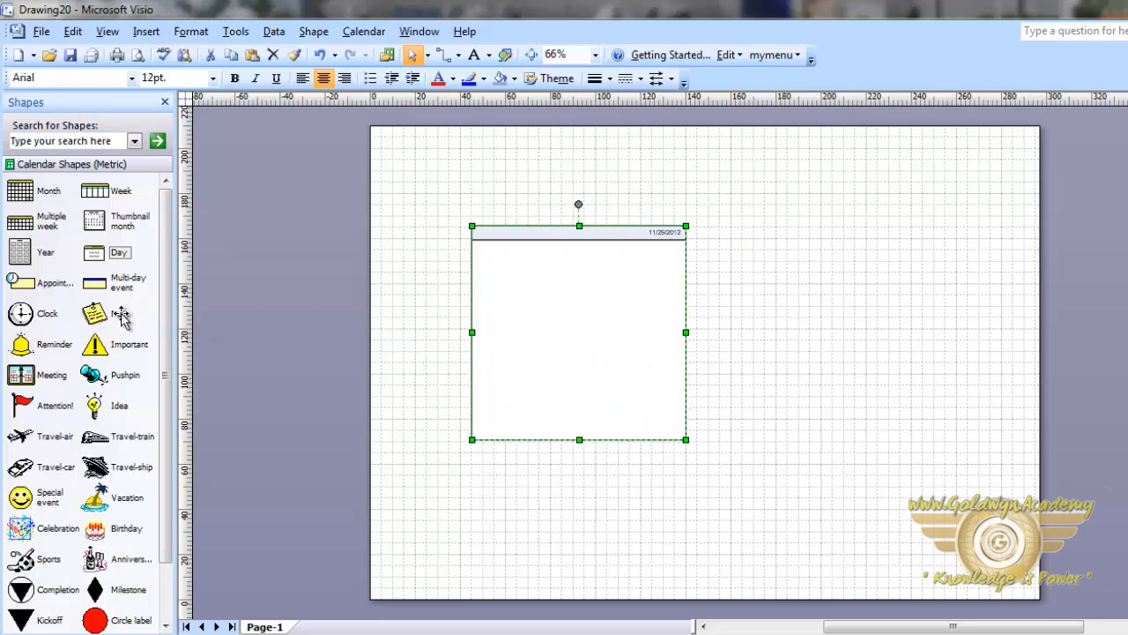
- Add a Note shape and a Special event shape to the day calendar, and label the note "Important meeting"
{"action": "left_click_drag", "start_coordinate": [116, 313], "coordinate": [516, 277]}
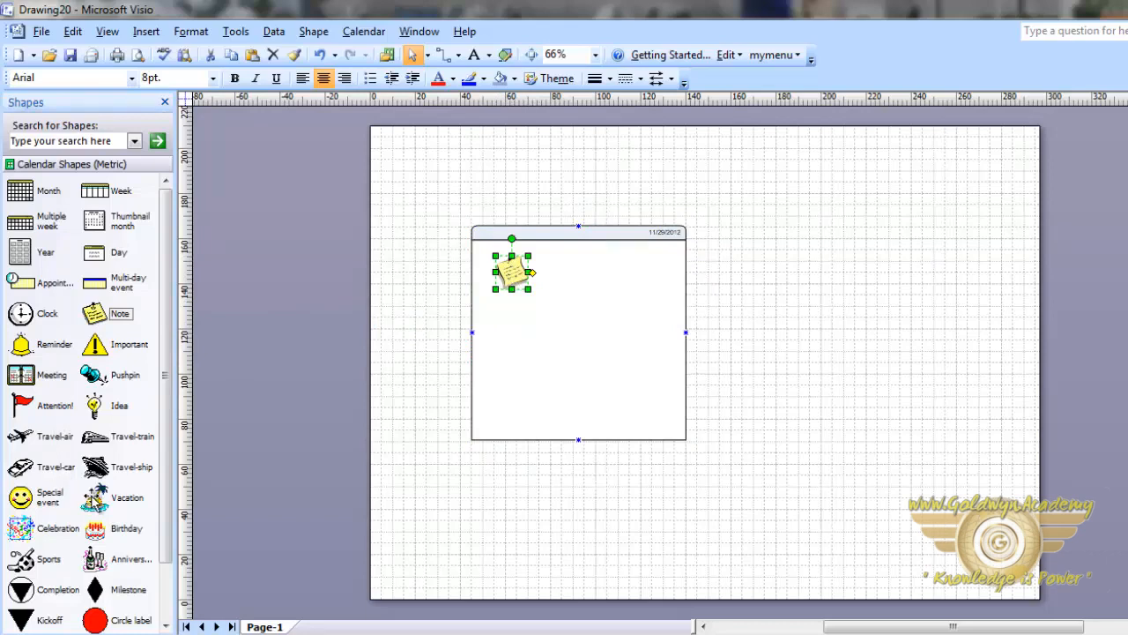
{"action": "left_click_drag", "start_coordinate": [44, 498], "coordinate": [505, 353]}
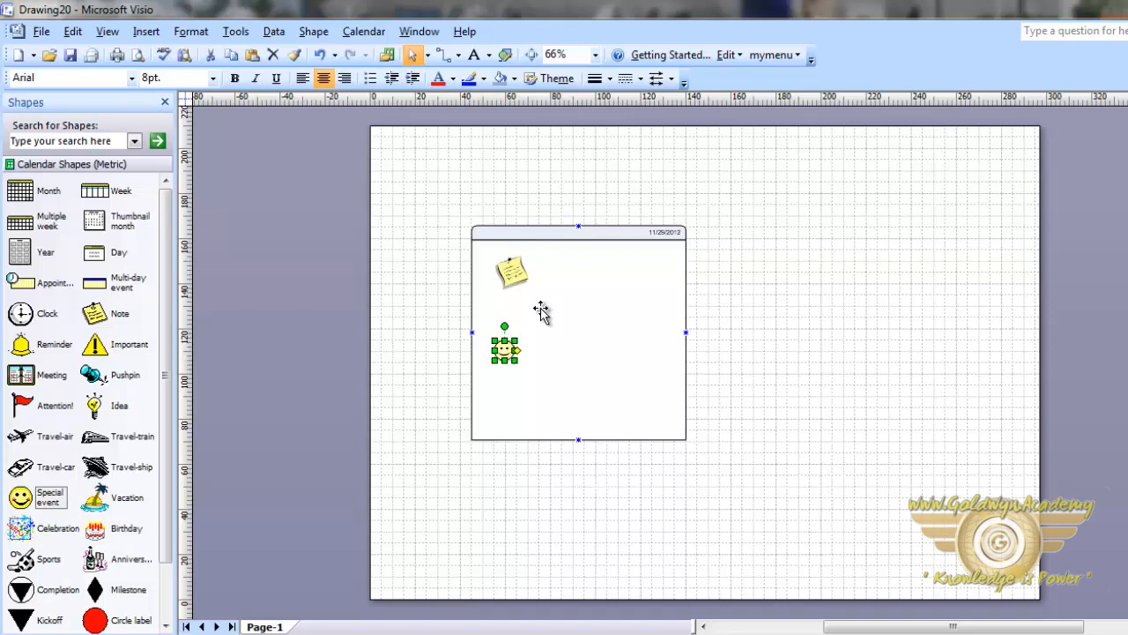
{"action": "left_click", "coordinate": [512, 273]}
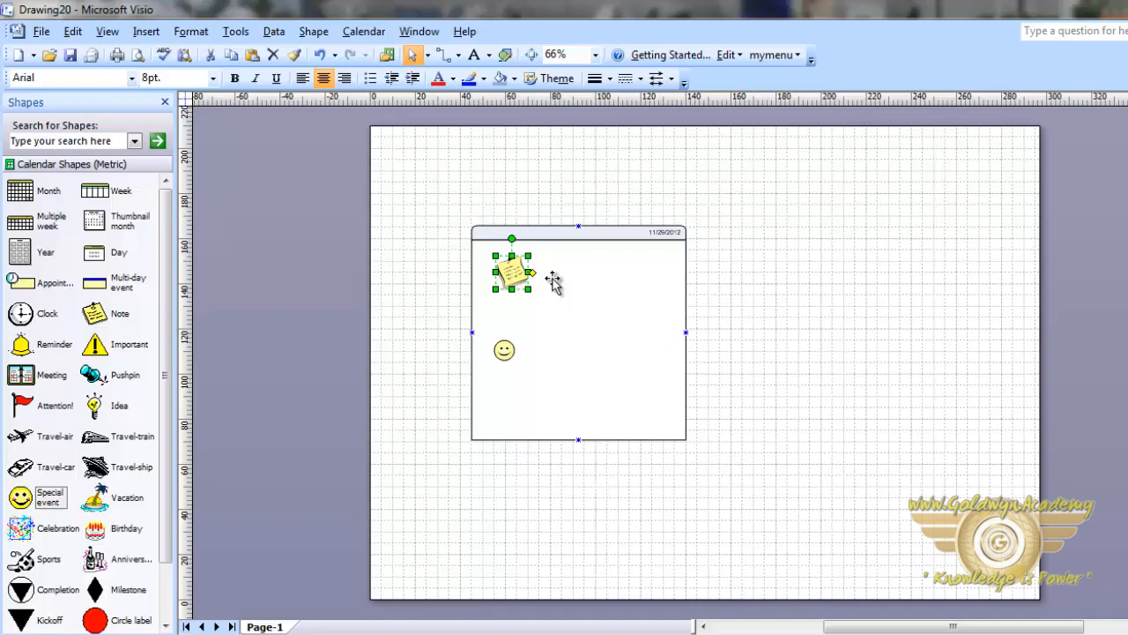
{"action": "type", "text": "im"}
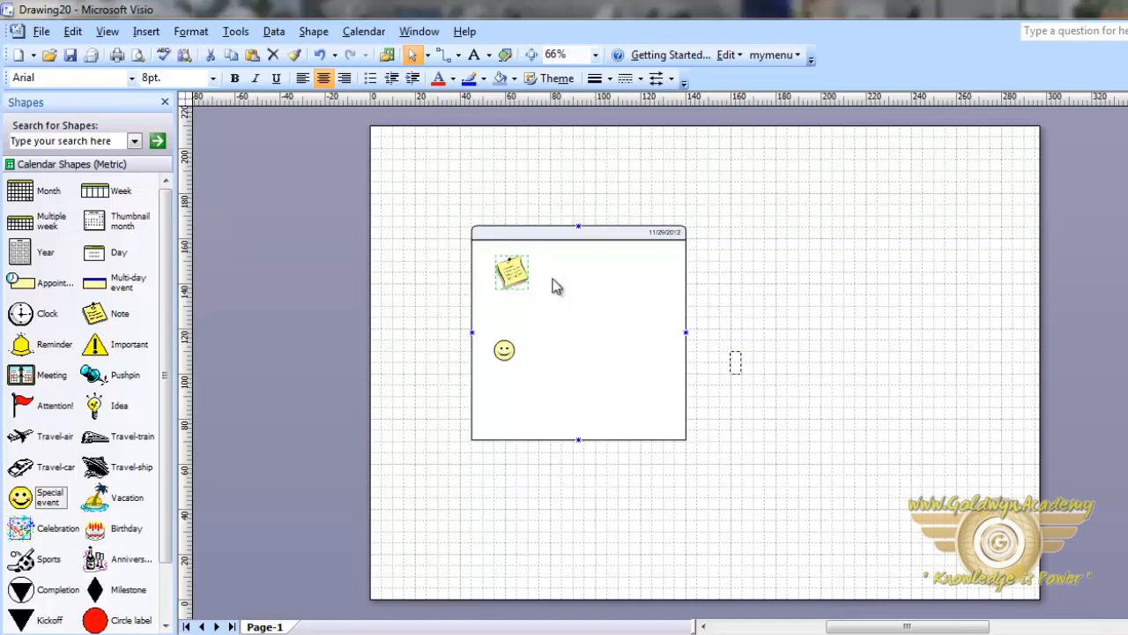
{"action": "type", "text": "p"}
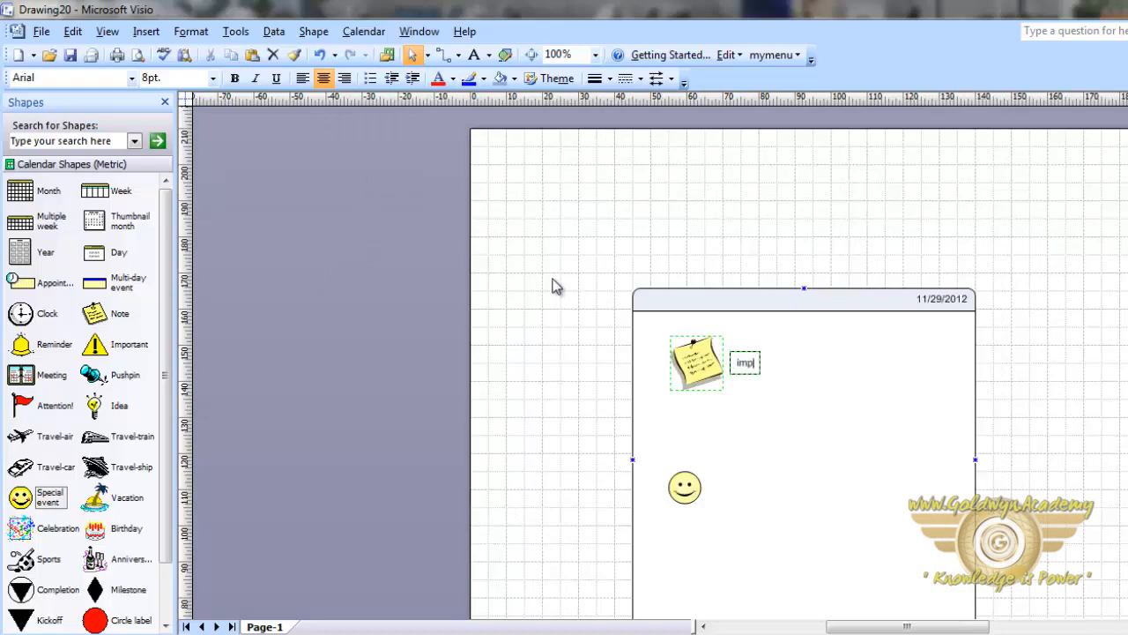
{"action": "type", "text": "ortant mee"}
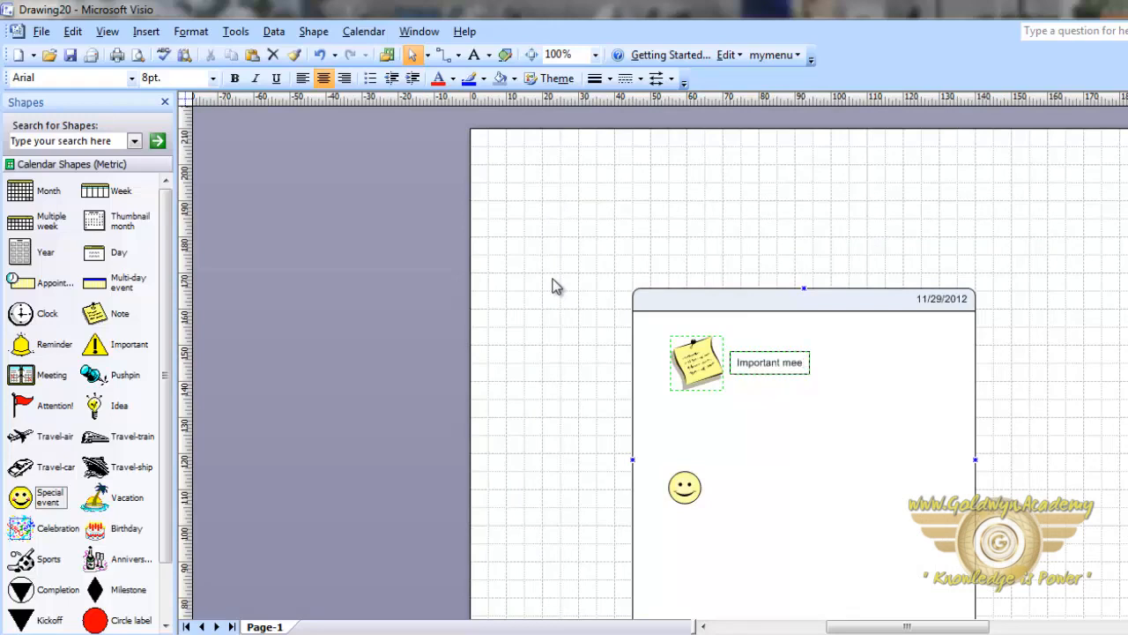
{"action": "type", "text": "ting"}
{"action": "left_click", "coordinate": [670, 438]}
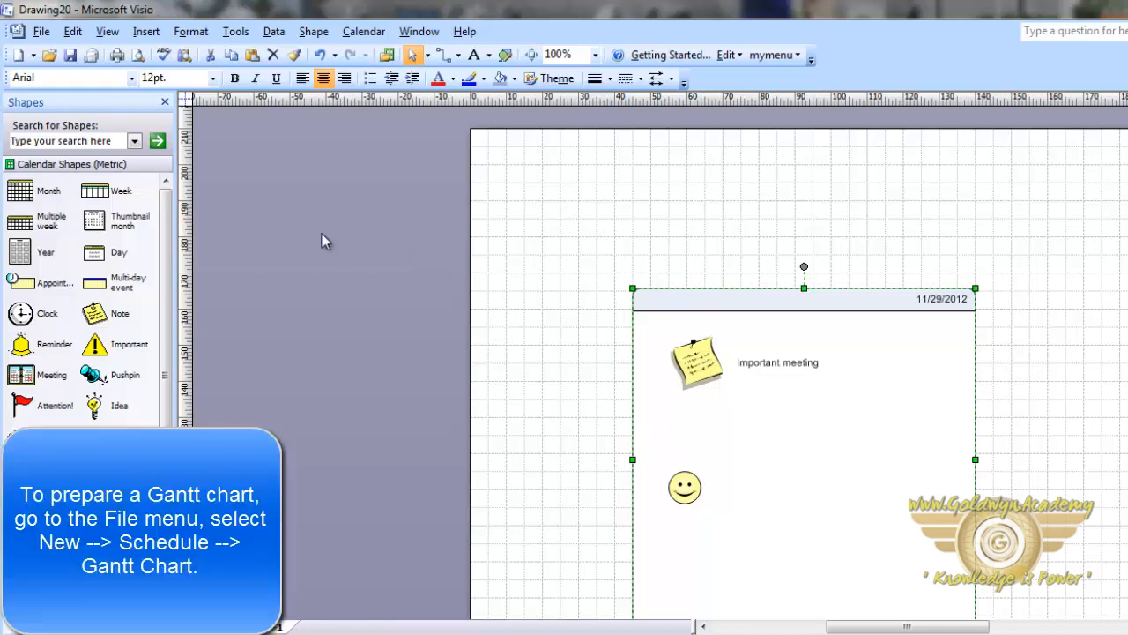
- Create a metric Gantt chart with 5 tasks, starting 11/29/2012 and finishing 12/12/2012, with Months and Days as time units
{"action": "left_click", "coordinate": [41, 33]}
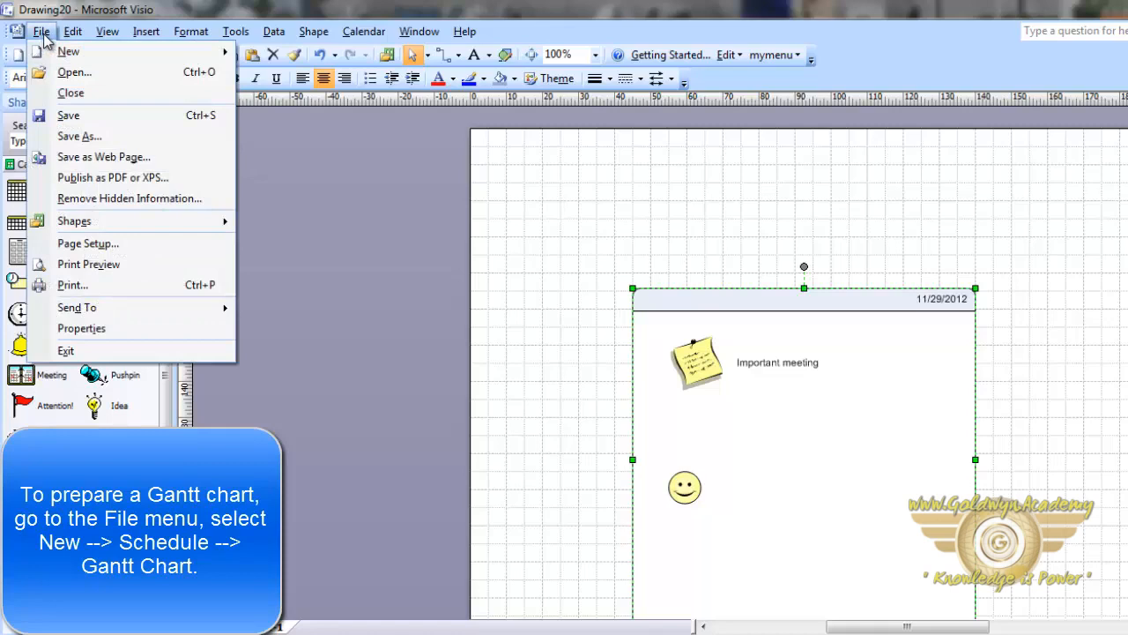
{"action": "mouse_move", "coordinate": [128, 56]}
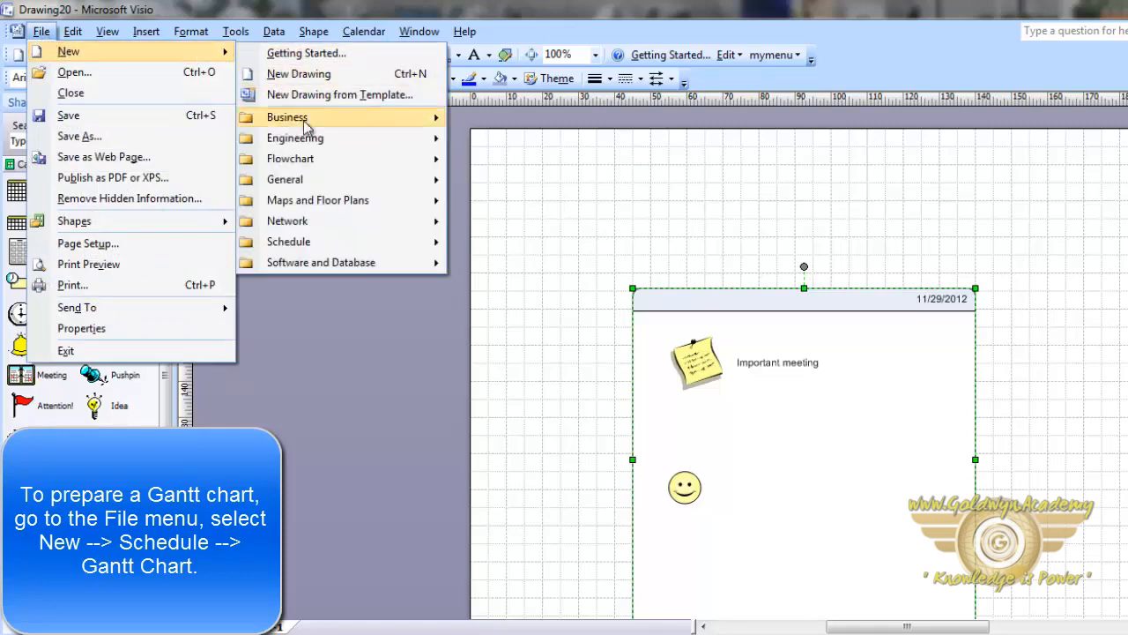
{"action": "mouse_move", "coordinate": [381, 243]}
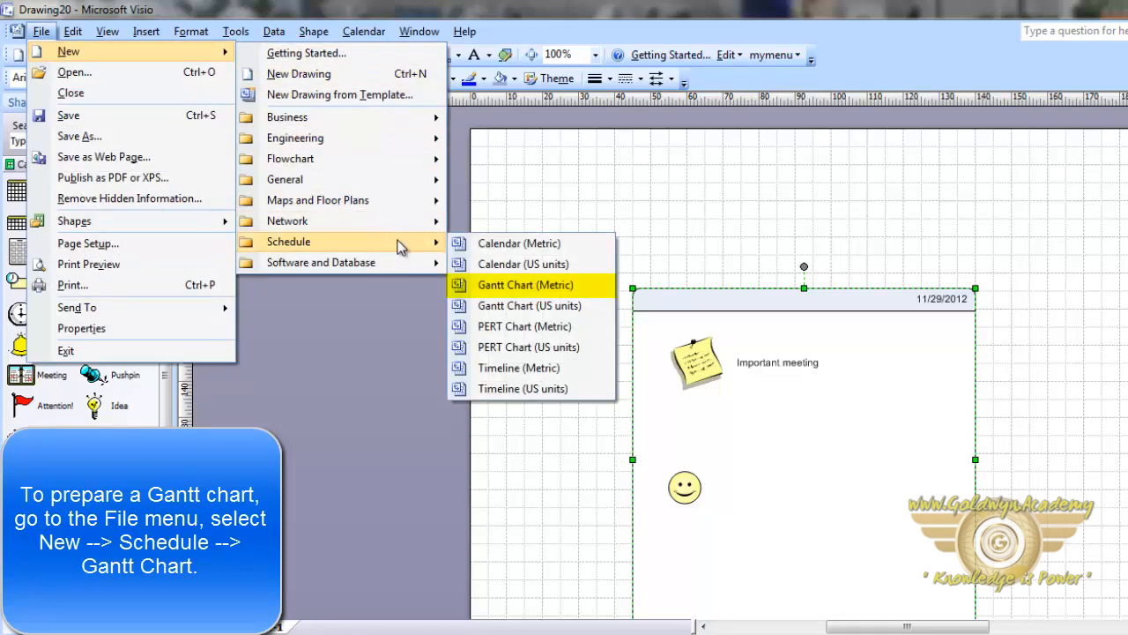
{"action": "left_click", "coordinate": [501, 285]}
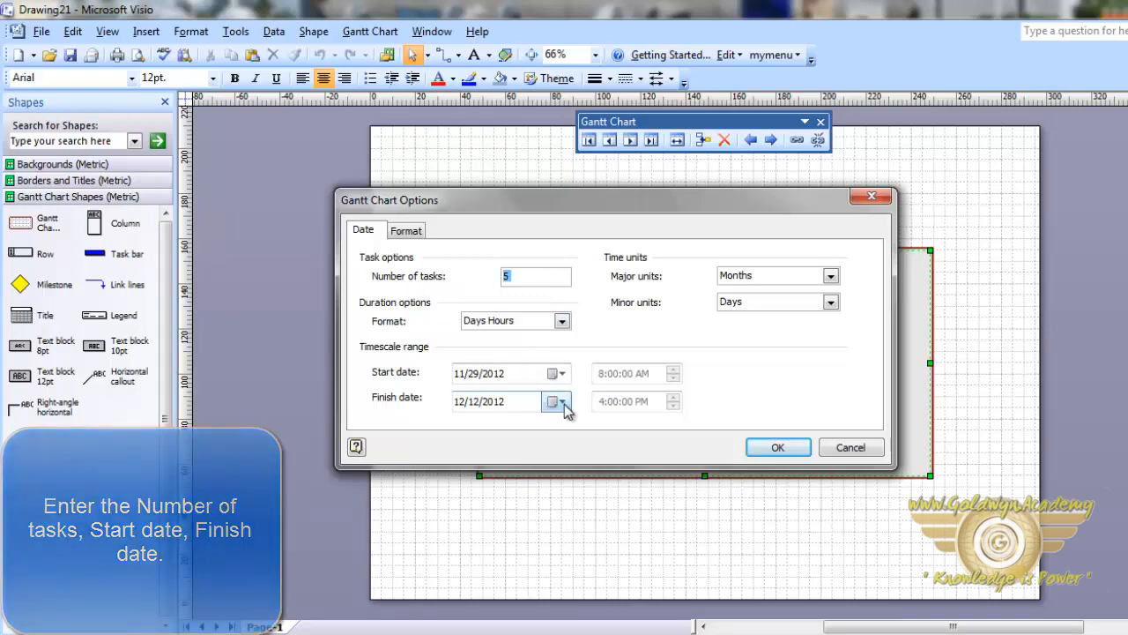
{"action": "left_click", "coordinate": [770, 449]}
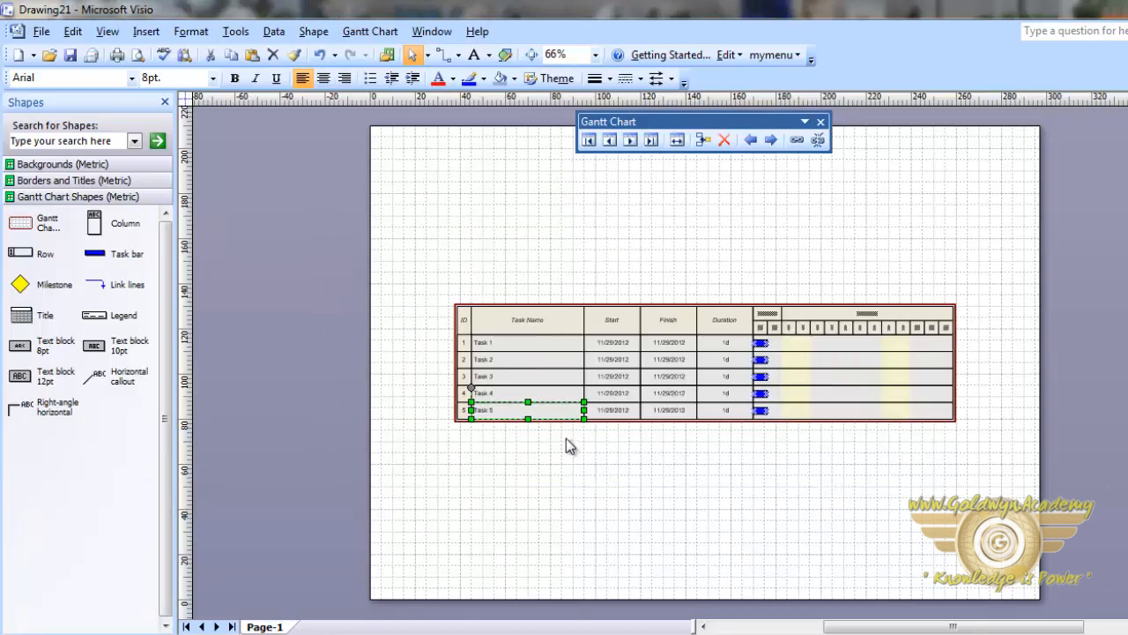
- Rename Task 1 to "planning" and Task 2 to "analysis" in the Gantt chart
{"action": "scroll", "coordinate": [566, 438], "scroll_direction": "up", "scroll_amount": 2}
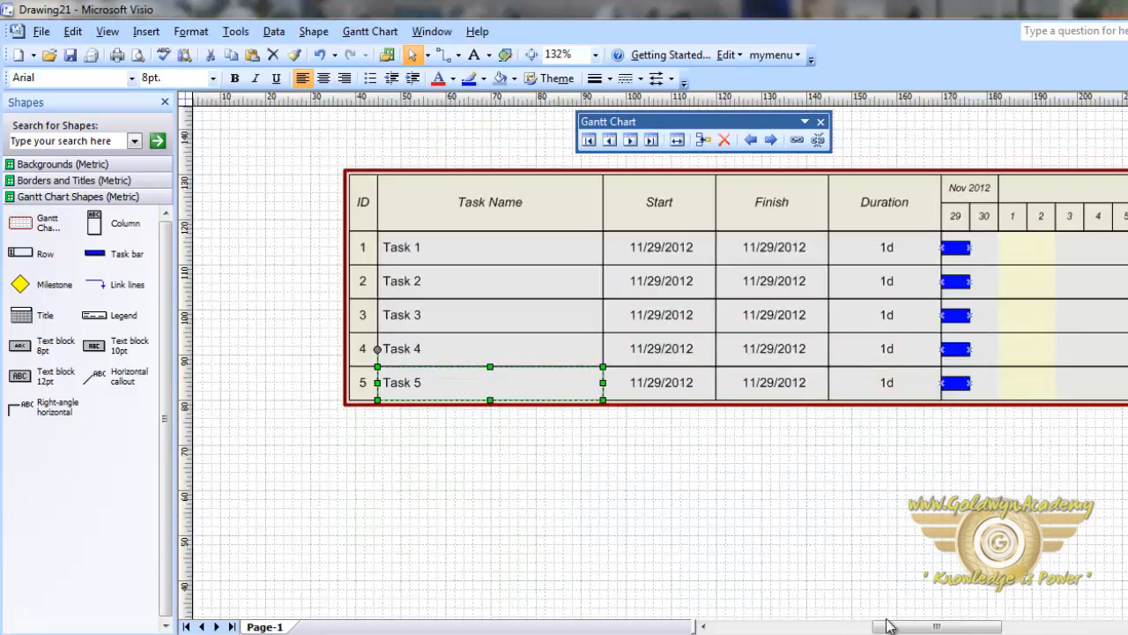
{"action": "left_click_drag", "start_coordinate": [891, 627], "coordinate": [908, 627]}
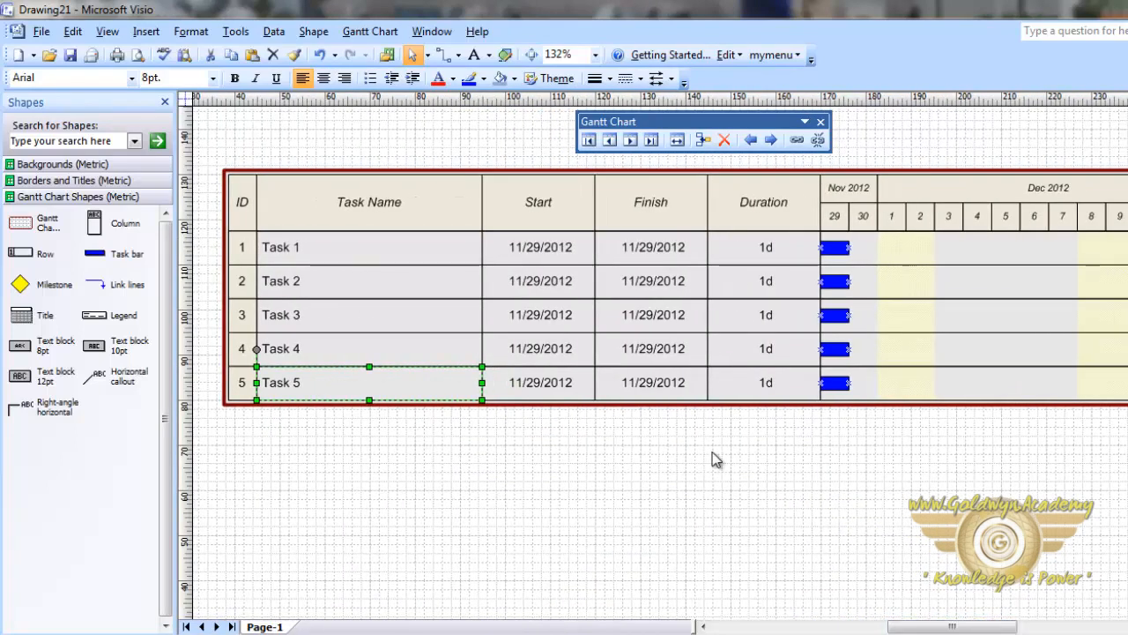
{"action": "left_click", "coordinate": [332, 254]}
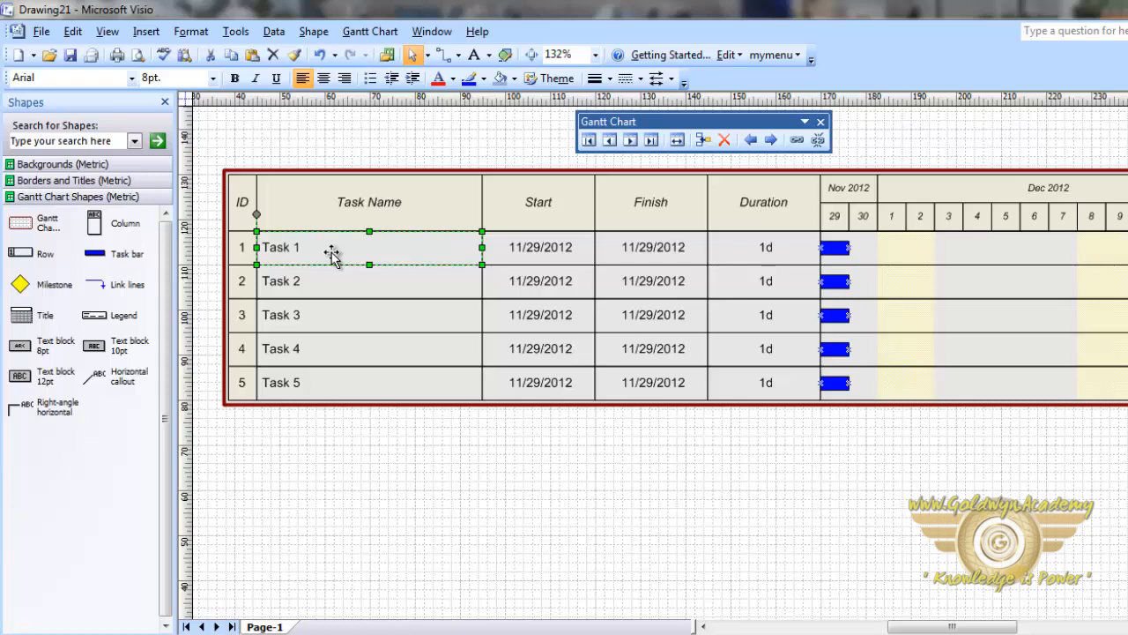
{"action": "type", "text": "pla"}
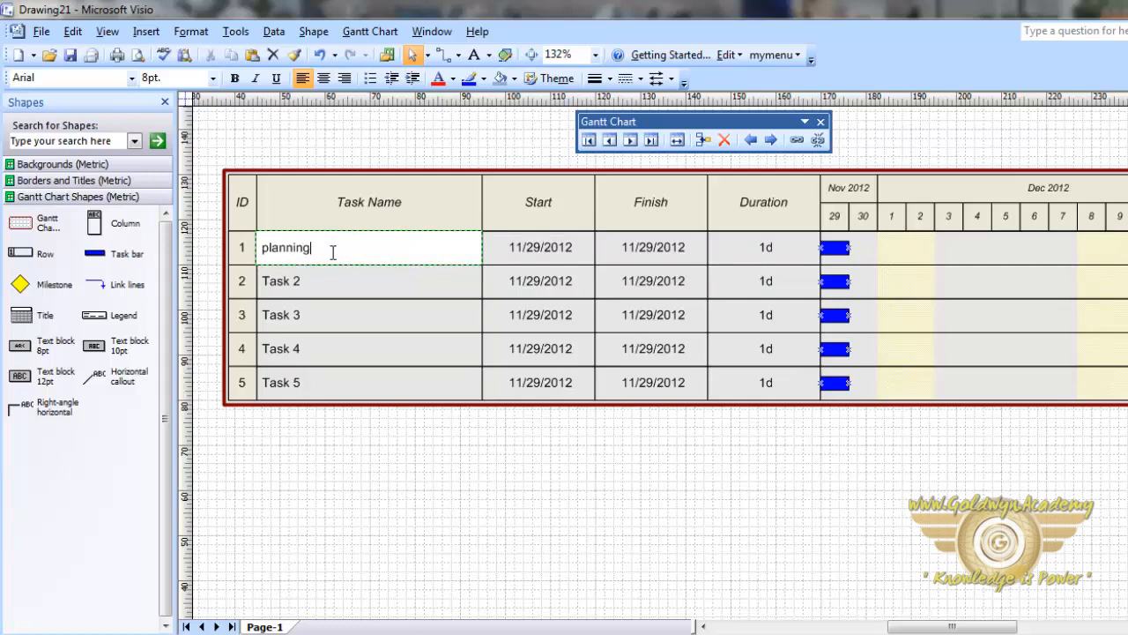
{"action": "type", "text": "nning"}
{"action": "left_click", "coordinate": [323, 285]}
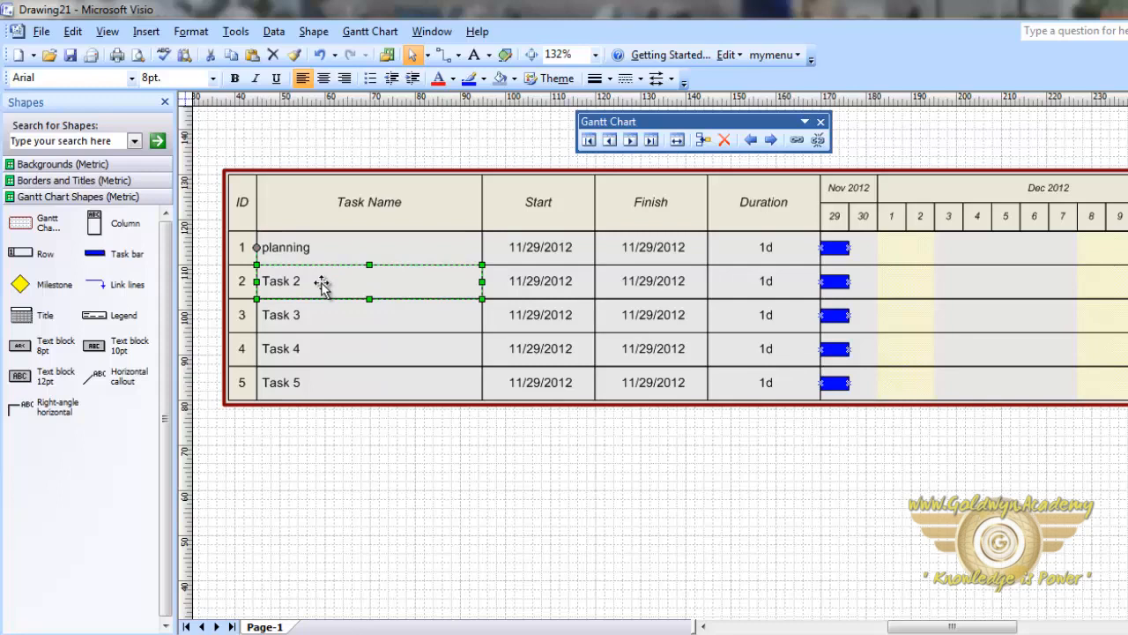
{"action": "type", "text": "ana"}
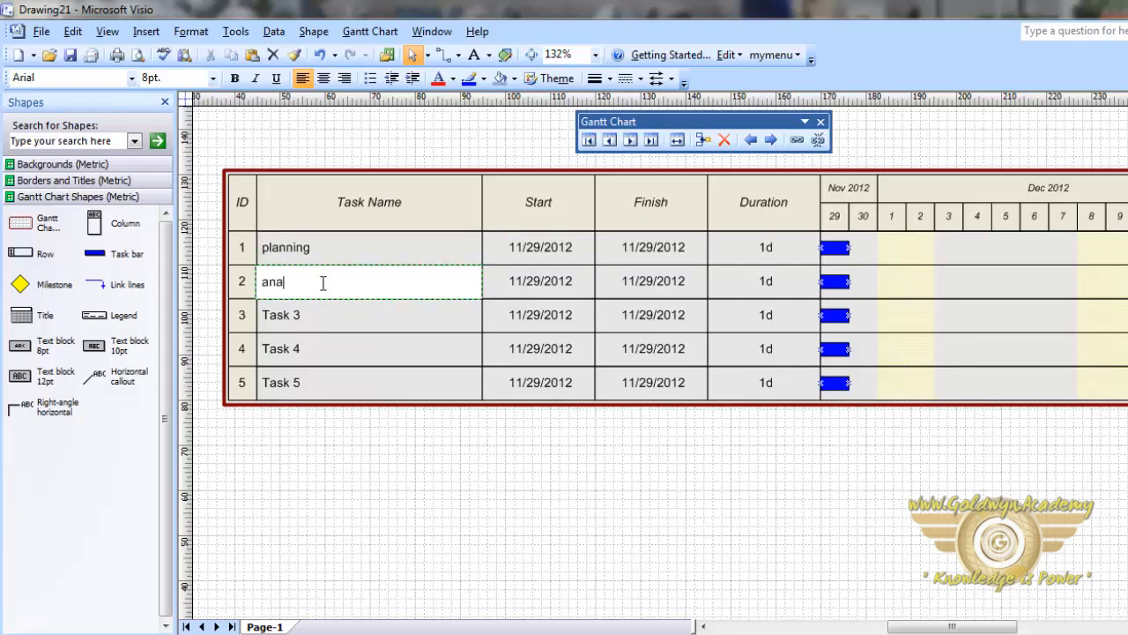
{"action": "type", "text": "lysis"}
- Rename Task 3 to "testing" and Task 4 to "implementation"
{"action": "left_click", "coordinate": [333, 315]}
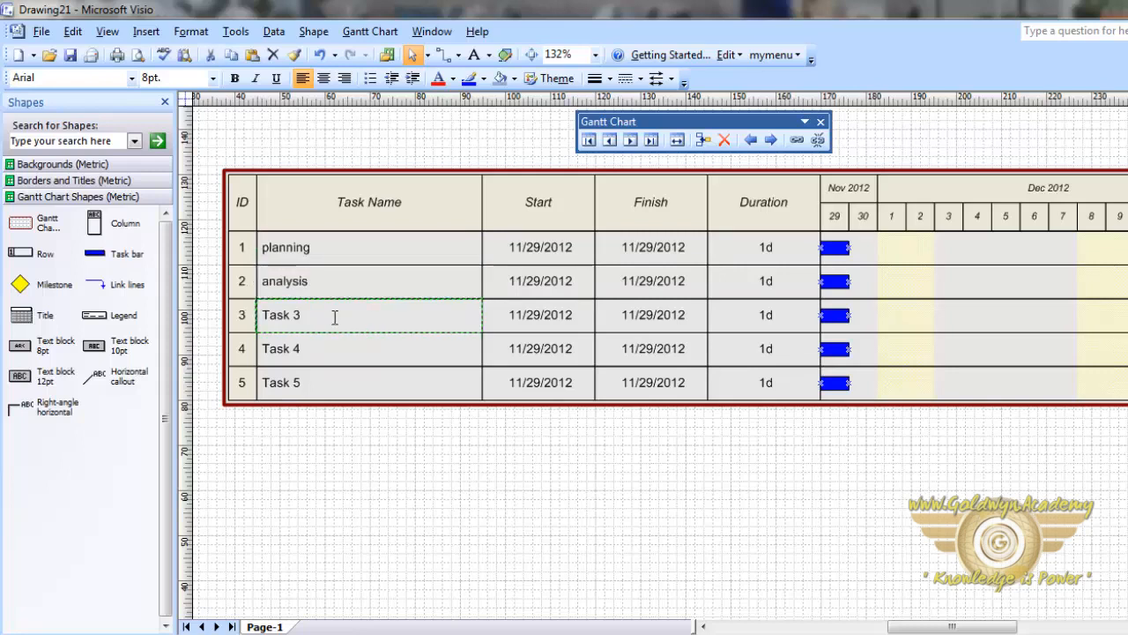
{"action": "type", "text": "testing"}
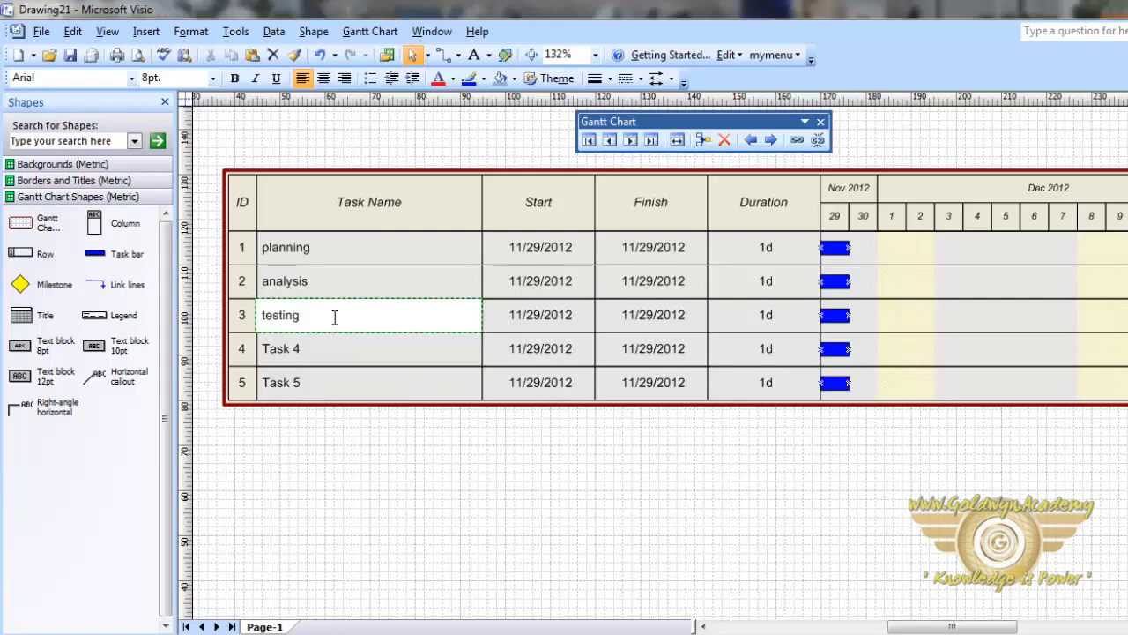
{"action": "left_click", "coordinate": [327, 350]}
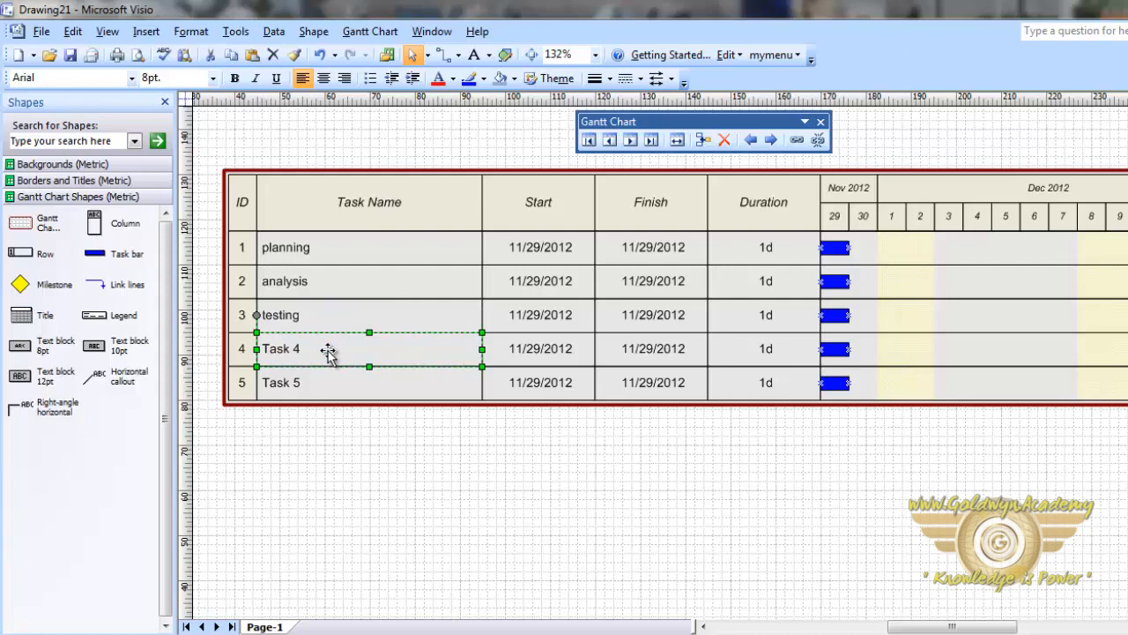
{"action": "type", "text": "impl"}
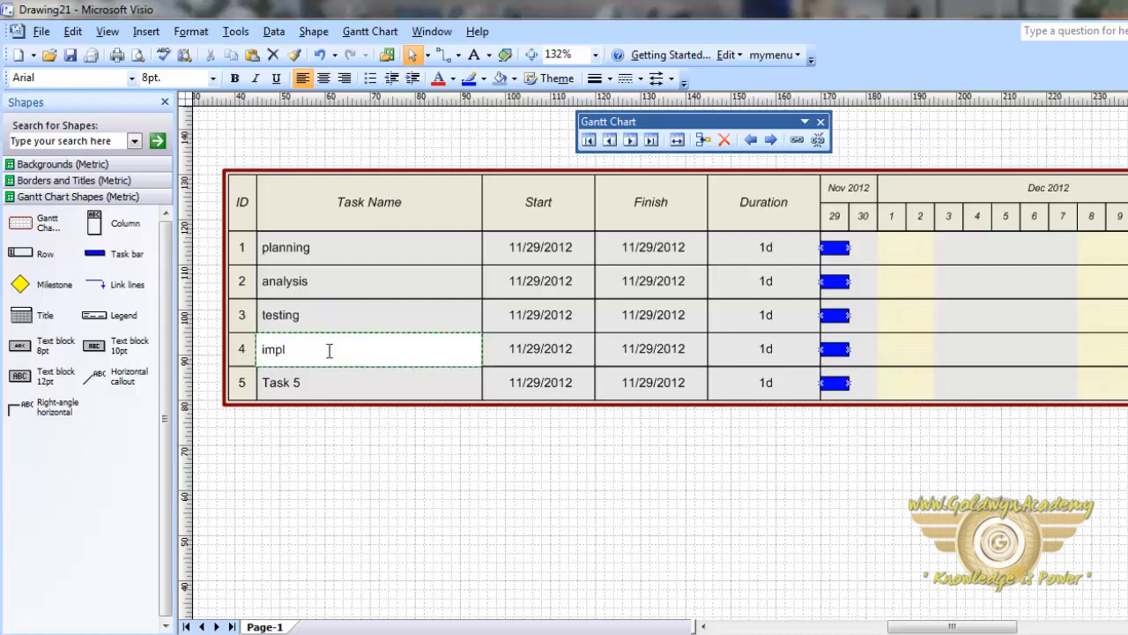
{"action": "type", "text": "ementation"}
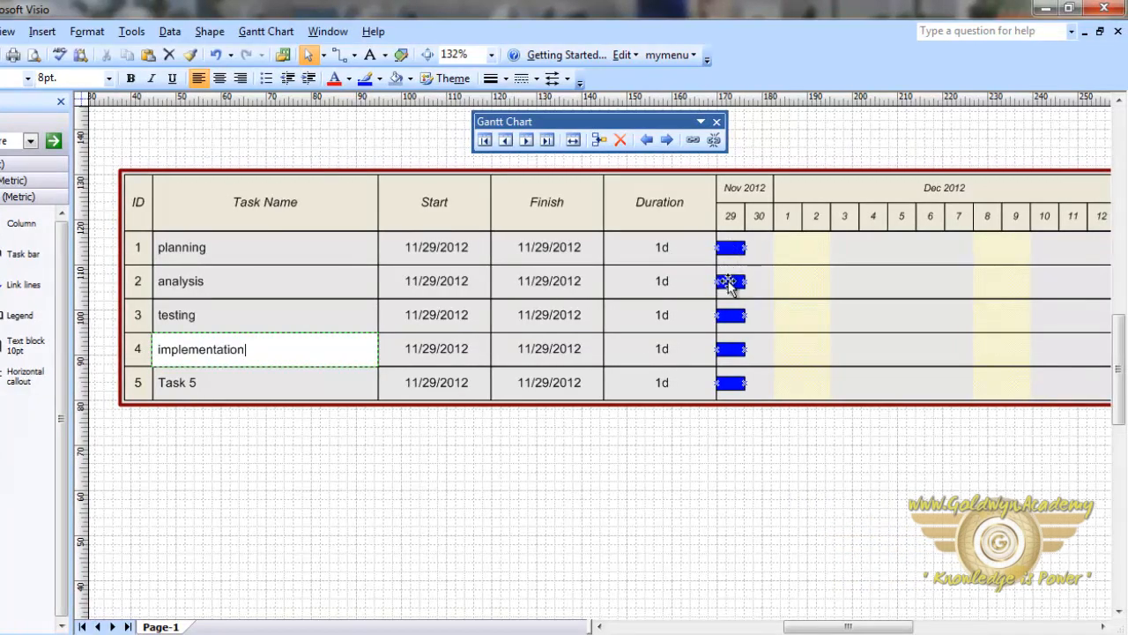
- Move the task bars to start analysis on 11/30/2012, testing on 12/3/2012, implementation on 12/4/2012 and Task 5 on 12/10/2012
{"action": "left_click", "coordinate": [732, 281]}
{"action": "left_click_drag", "start_coordinate": [738, 282], "coordinate": [855, 315]}
{"action": "left_click_drag", "start_coordinate": [732, 348], "coordinate": [879, 344]}
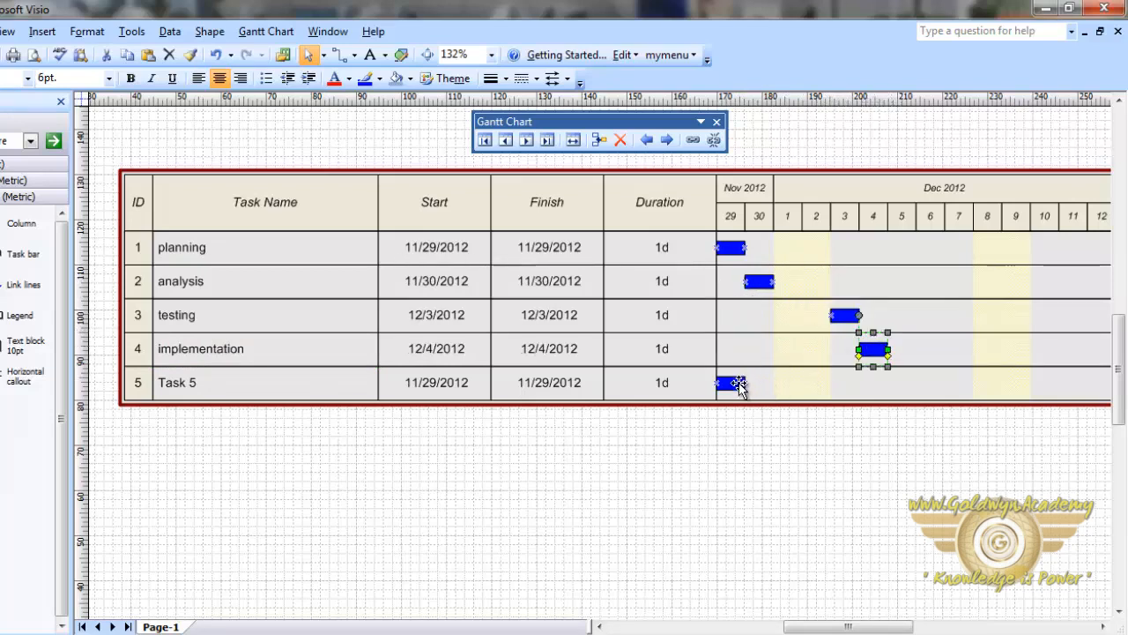
{"action": "left_click_drag", "start_coordinate": [731, 383], "coordinate": [1047, 382]}
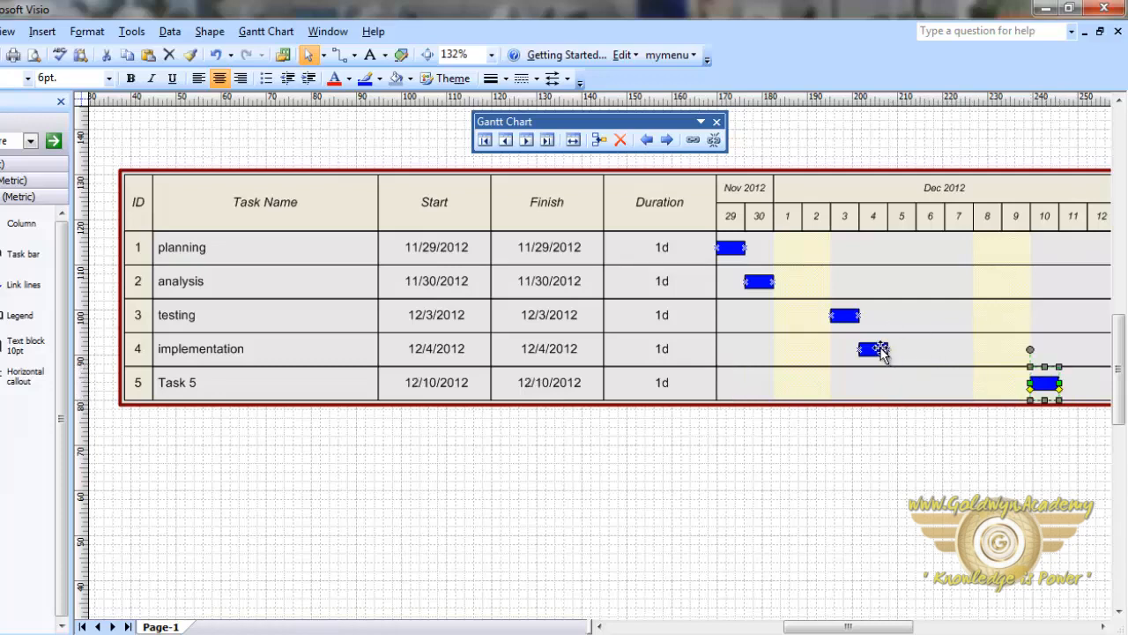
- Reschedule the implementation bar to 12/6/2012–12/7/2012 and extend the testing bar to finish on 12/5/2012
{"action": "left_click_drag", "start_coordinate": [886, 350], "coordinate": [973, 350]}
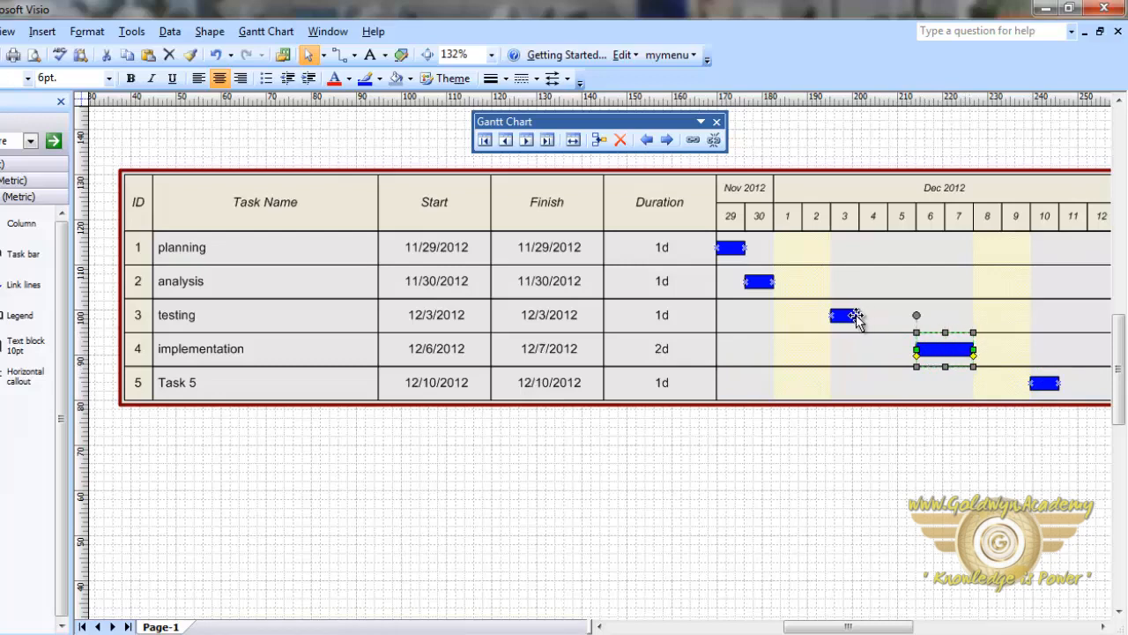
{"action": "left_click_drag", "start_coordinate": [856, 315], "coordinate": [918, 316]}
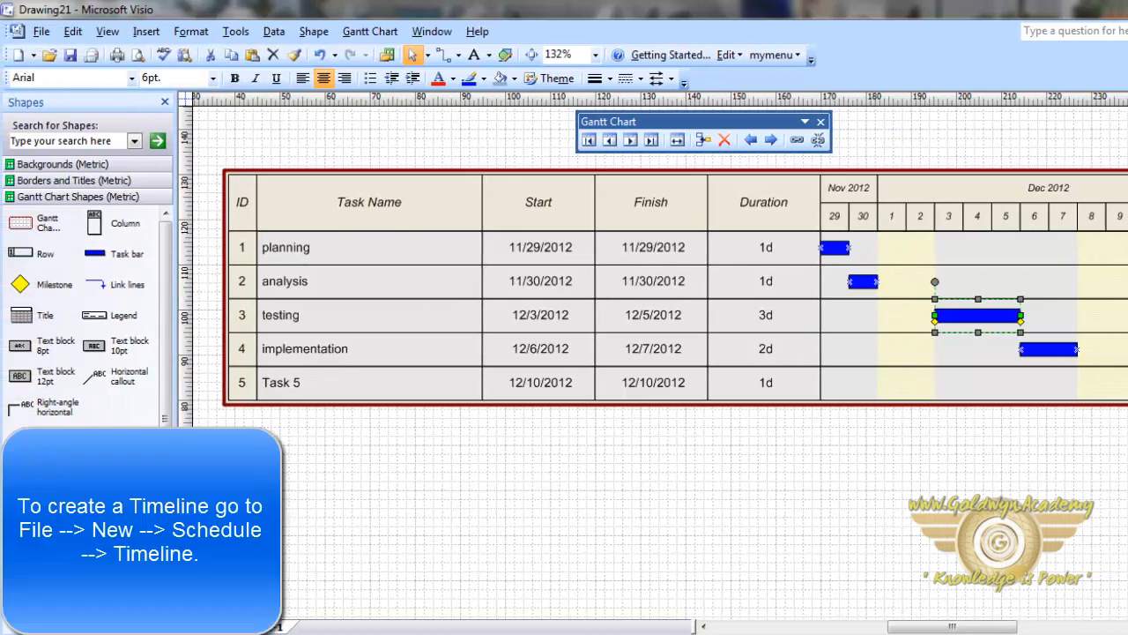
- Create a new drawing from the Timeline (Metric) schedule template
{"action": "left_click", "coordinate": [42, 32]}
{"action": "mouse_move", "coordinate": [195, 57]}
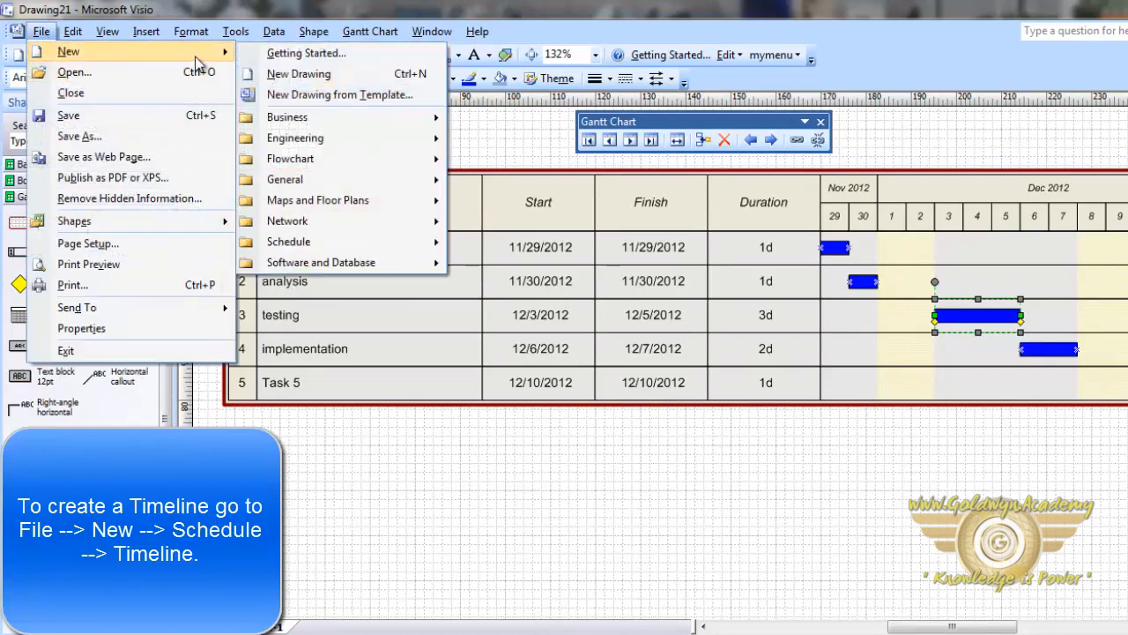
{"action": "mouse_move", "coordinate": [364, 243]}
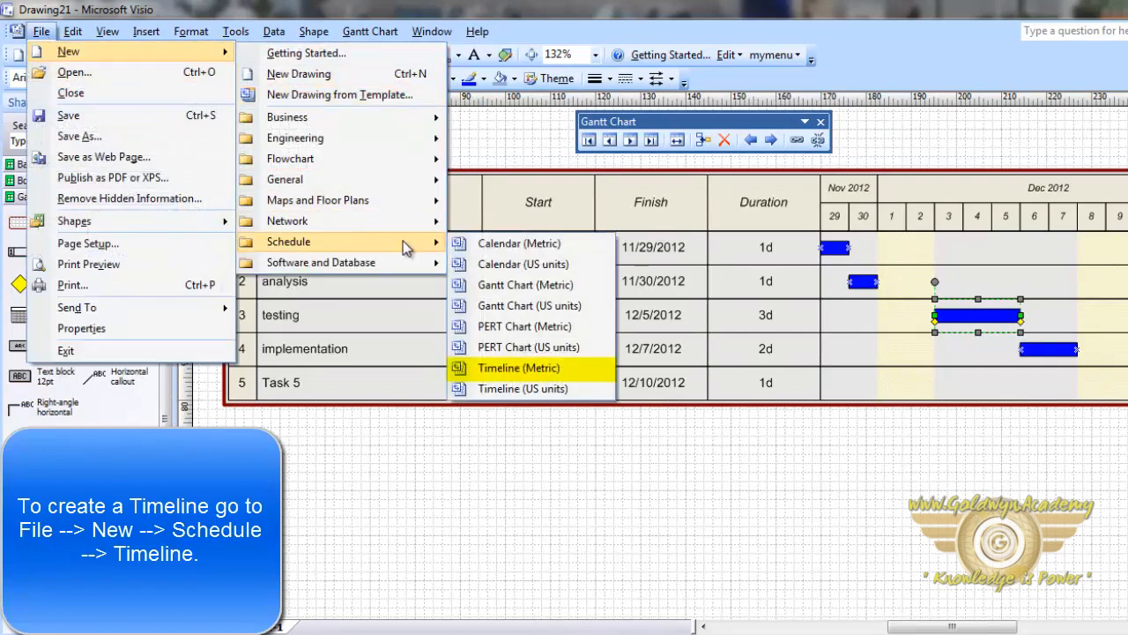
{"action": "left_click", "coordinate": [507, 367]}
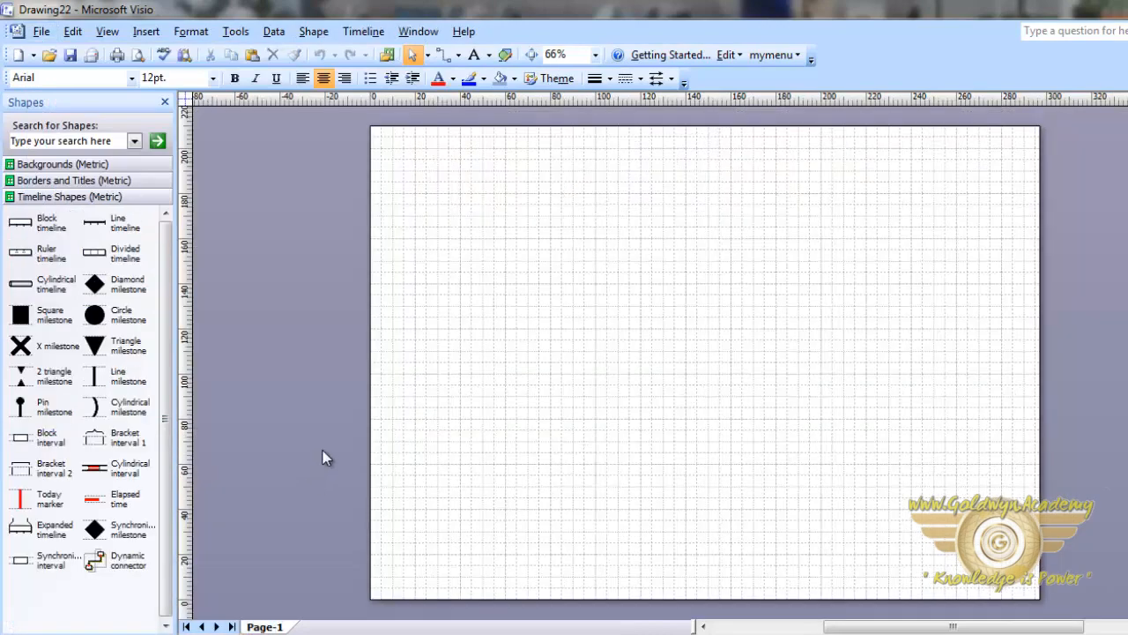
- Add a Divided timeline across the page, running from 11/1/2012 to 5/2/2013 with a Months time scale
{"action": "scroll", "coordinate": [381, 444], "scroll_direction": "up", "scroll_amount": 2}
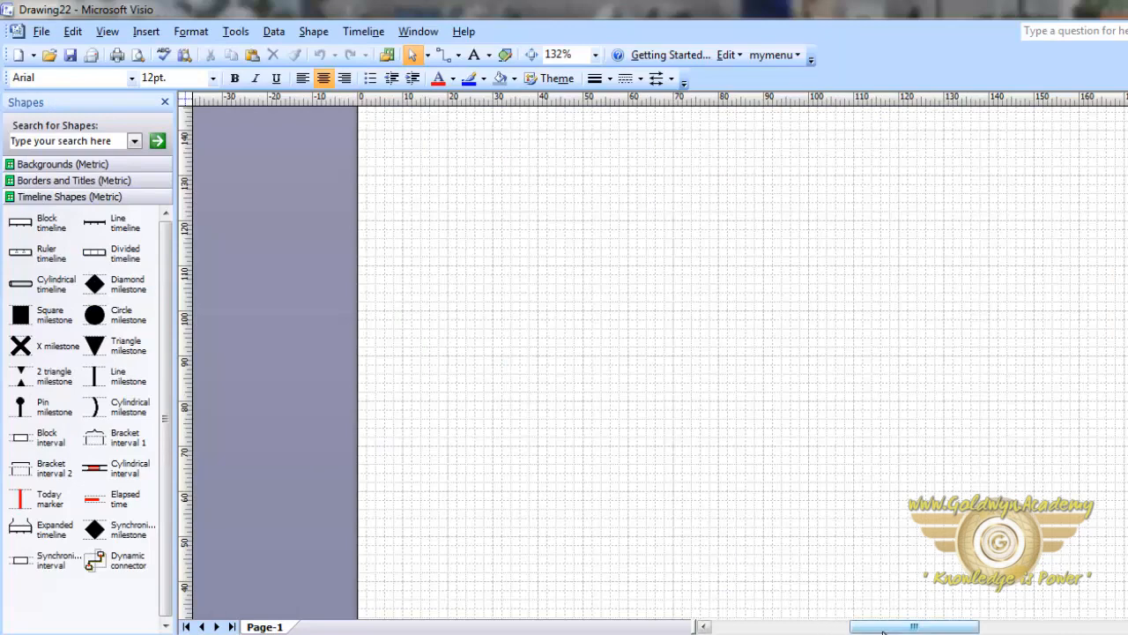
{"action": "left_click_drag", "start_coordinate": [886, 627], "coordinate": [908, 629]}
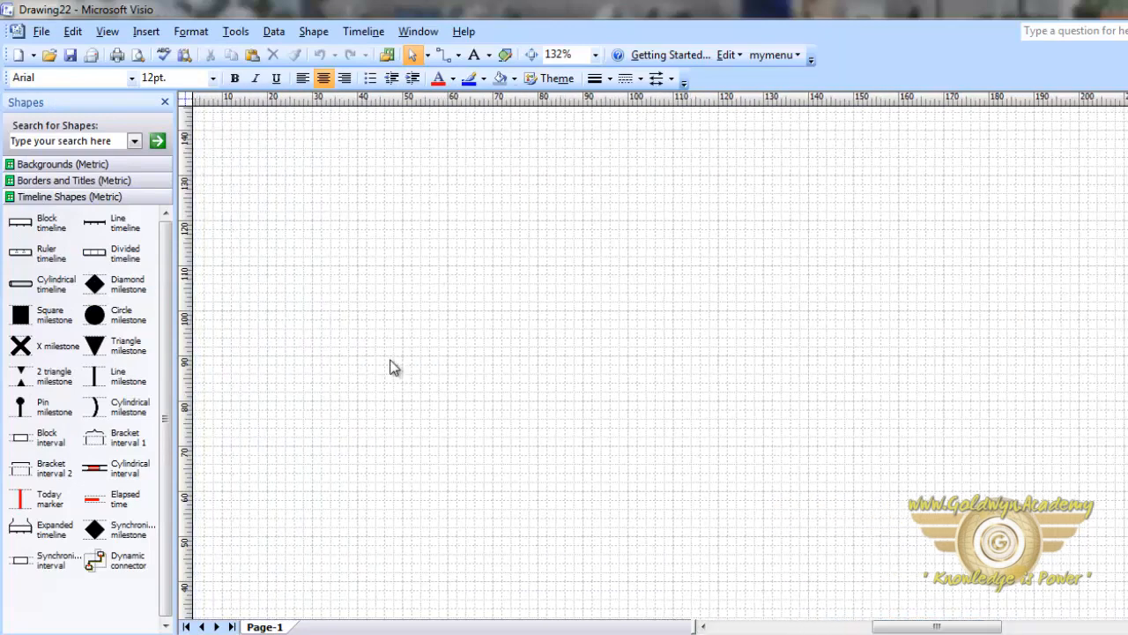
{"action": "left_click", "coordinate": [128, 255]}
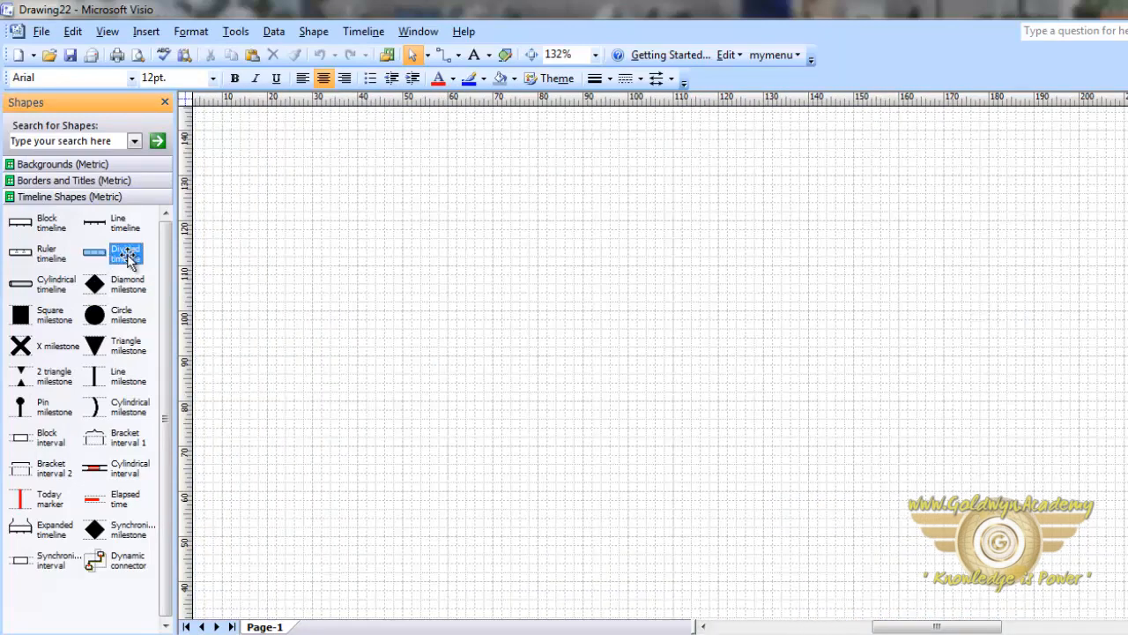
{"action": "left_click", "coordinate": [51, 255]}
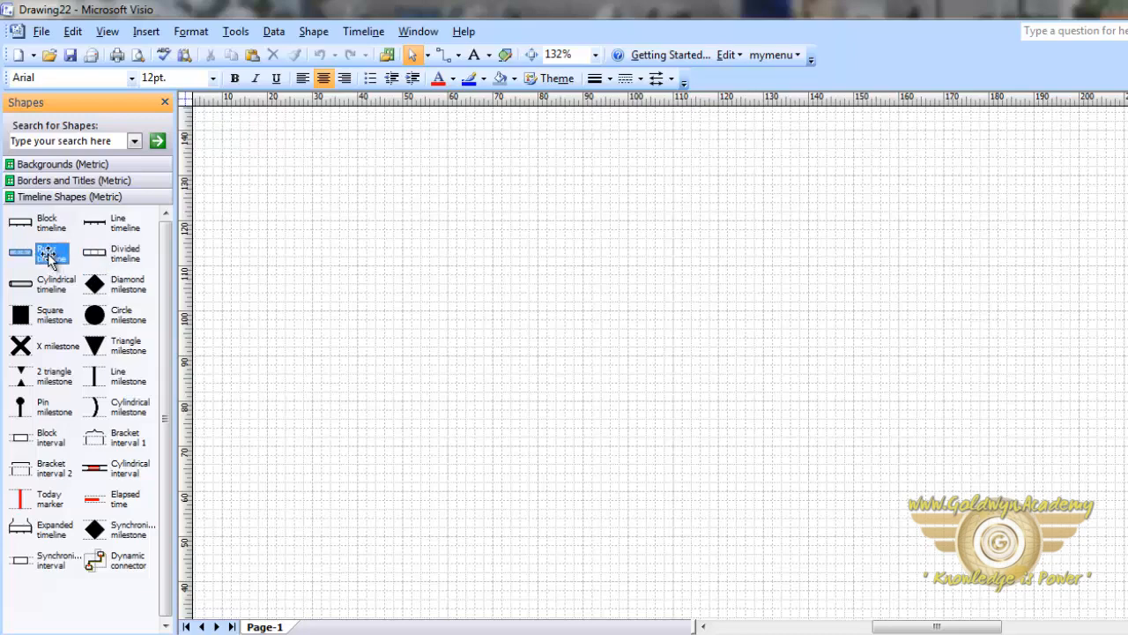
{"action": "left_click", "coordinate": [48, 224]}
{"action": "left_click", "coordinate": [121, 226]}
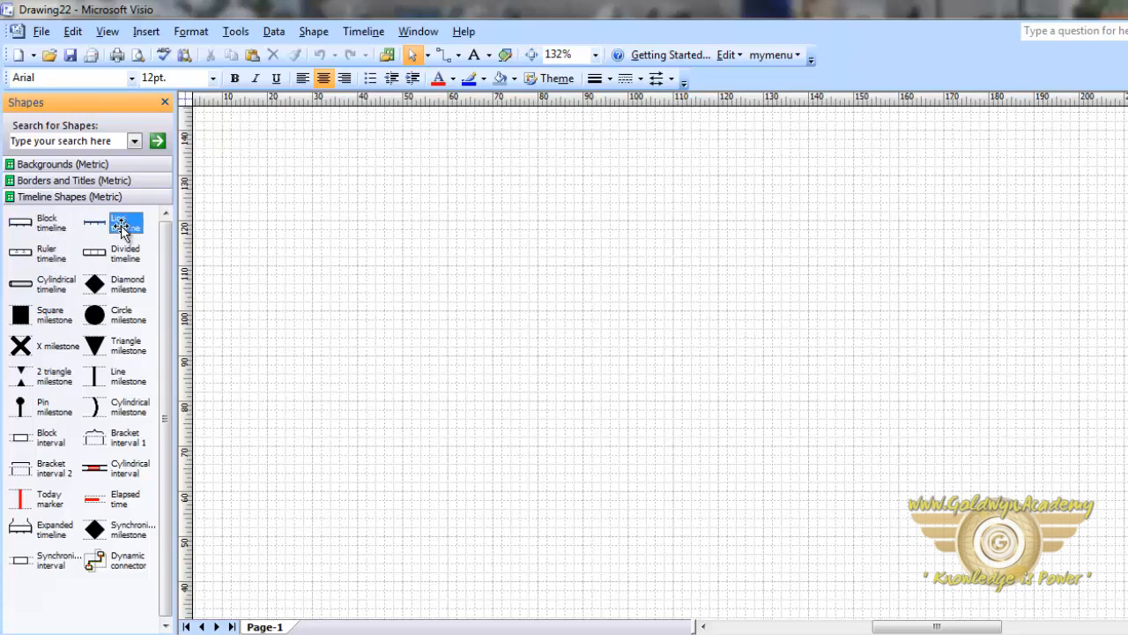
{"action": "left_click", "coordinate": [123, 254]}
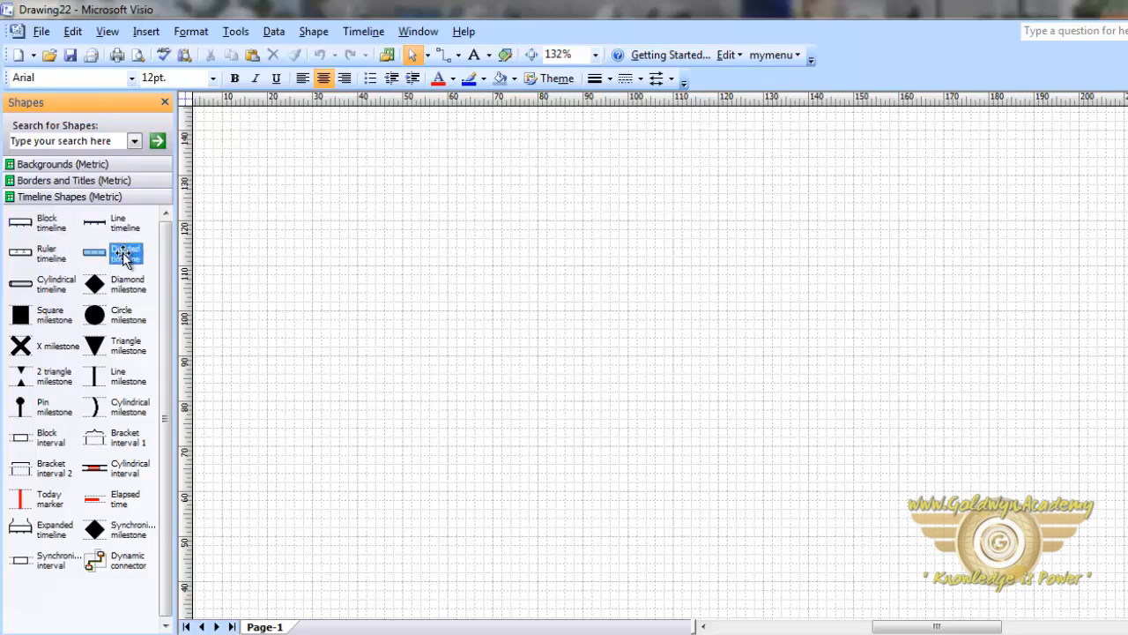
{"action": "left_click_drag", "start_coordinate": [123, 254], "coordinate": [708, 287]}
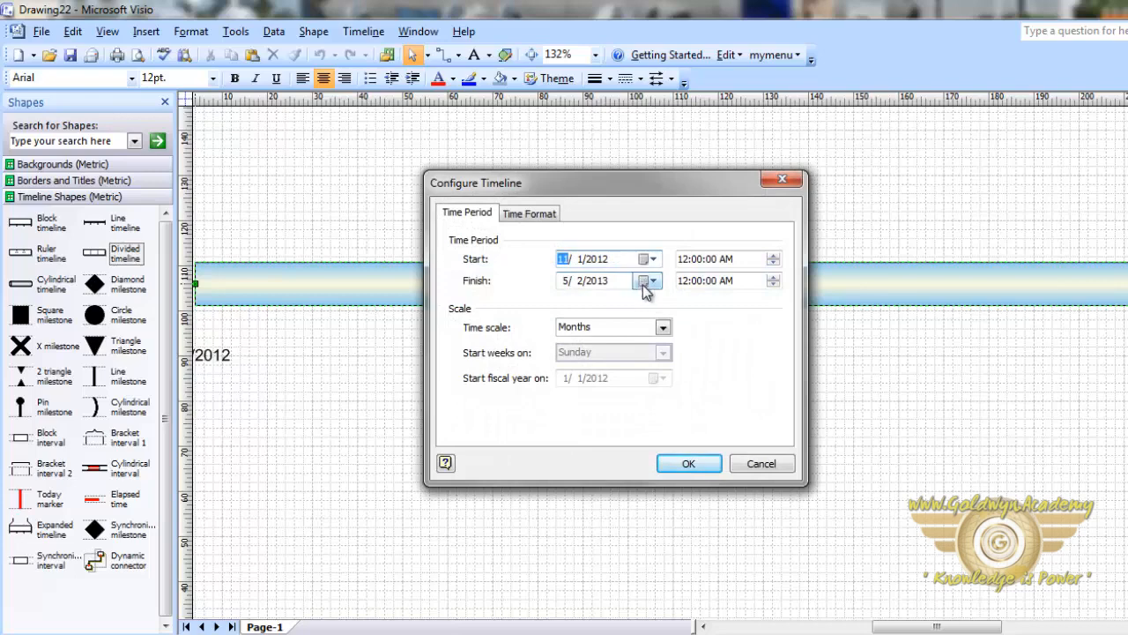
{"action": "left_click", "coordinate": [663, 328]}
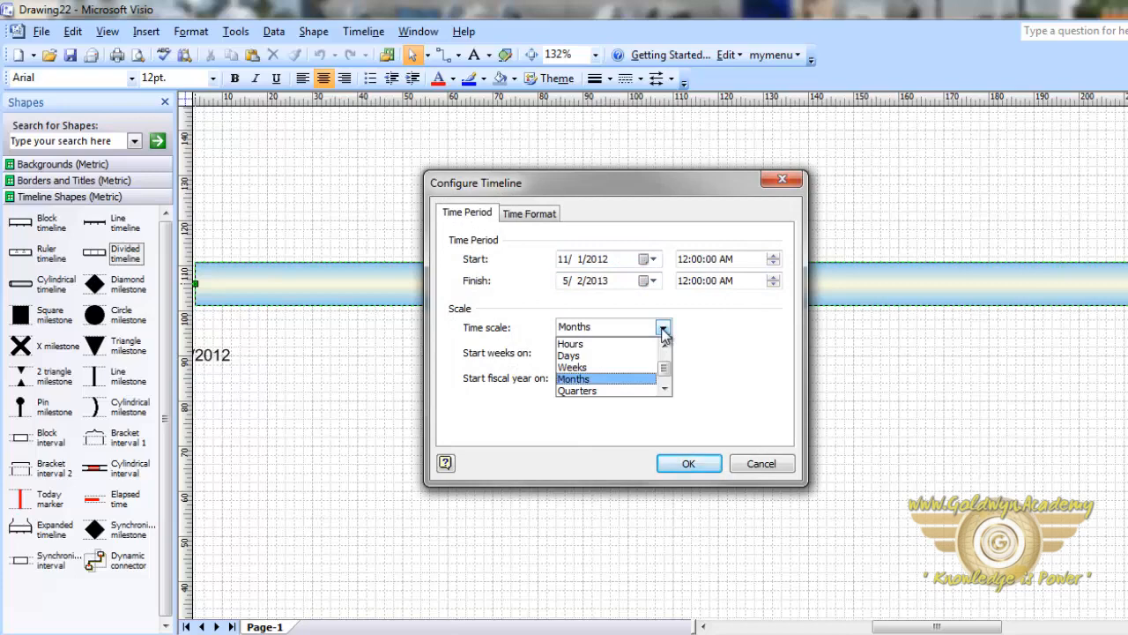
{"action": "left_click", "coordinate": [663, 329]}
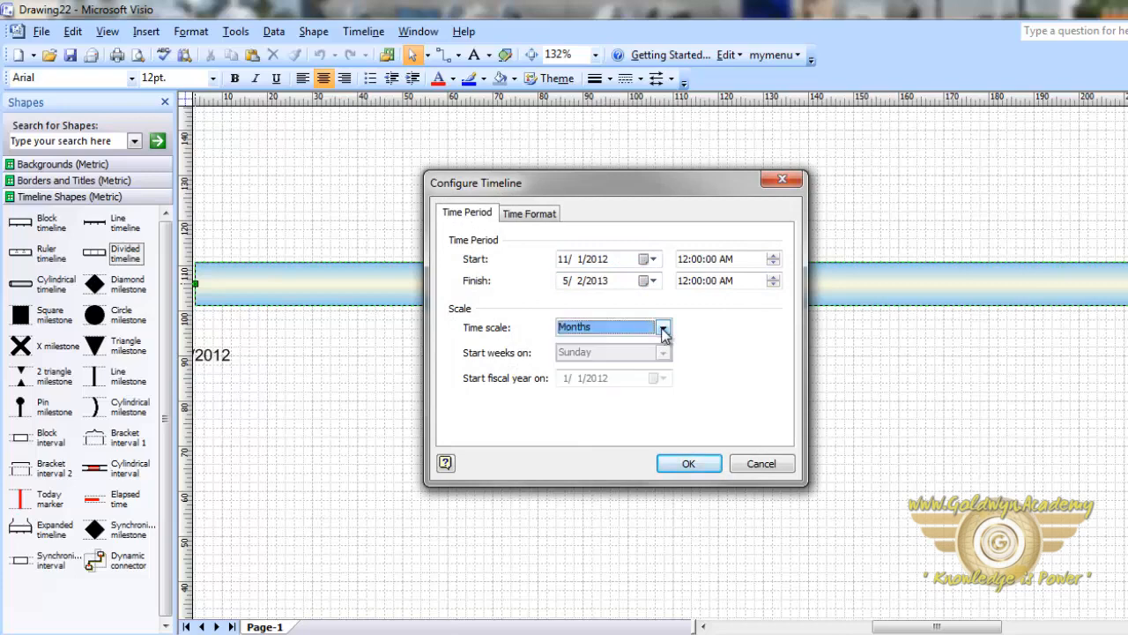
{"action": "left_click", "coordinate": [689, 465]}
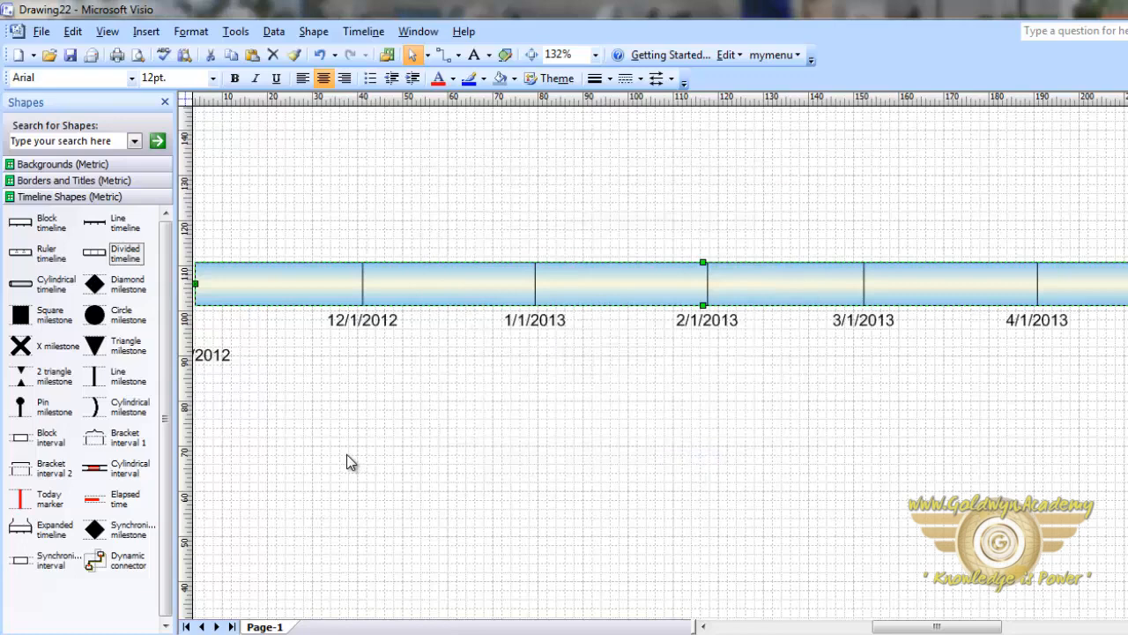
- Place a 2 triangle milestone on the timeline at 11/23/2012, keeping the default description and date format
{"action": "left_click", "coordinate": [56, 377]}
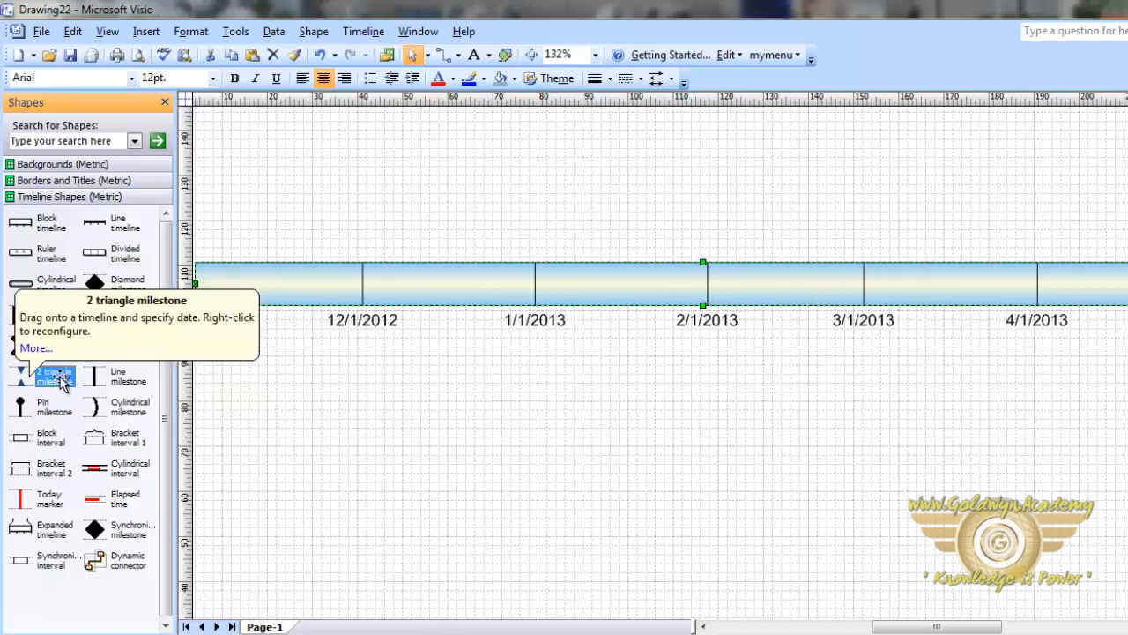
{"action": "left_click_drag", "start_coordinate": [55, 377], "coordinate": [323, 292]}
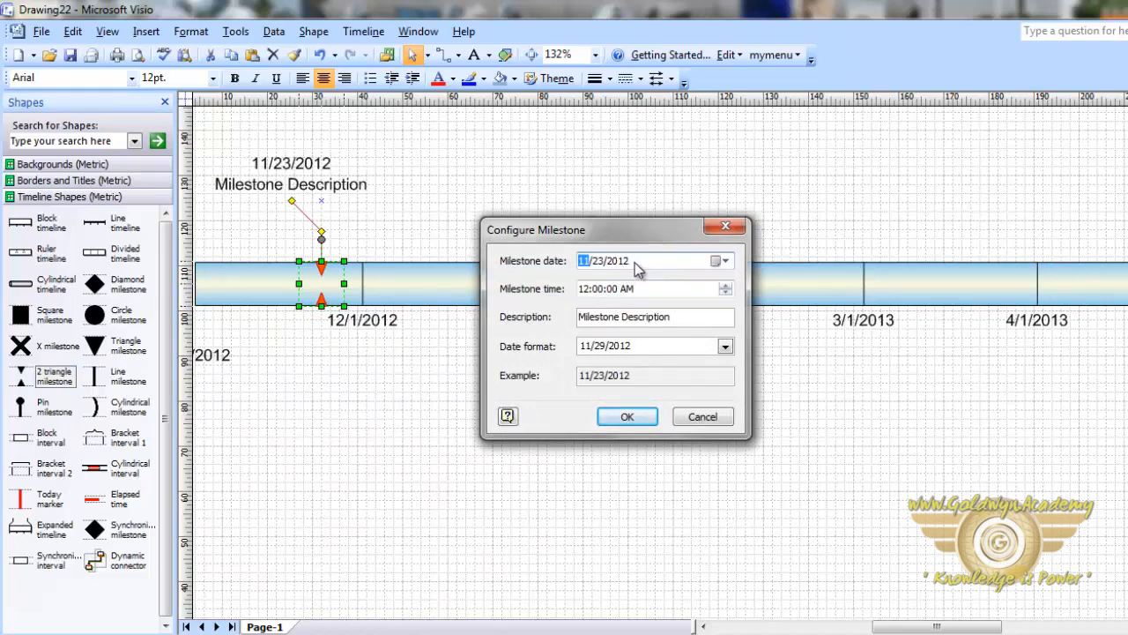
{"action": "left_click", "coordinate": [679, 318]}
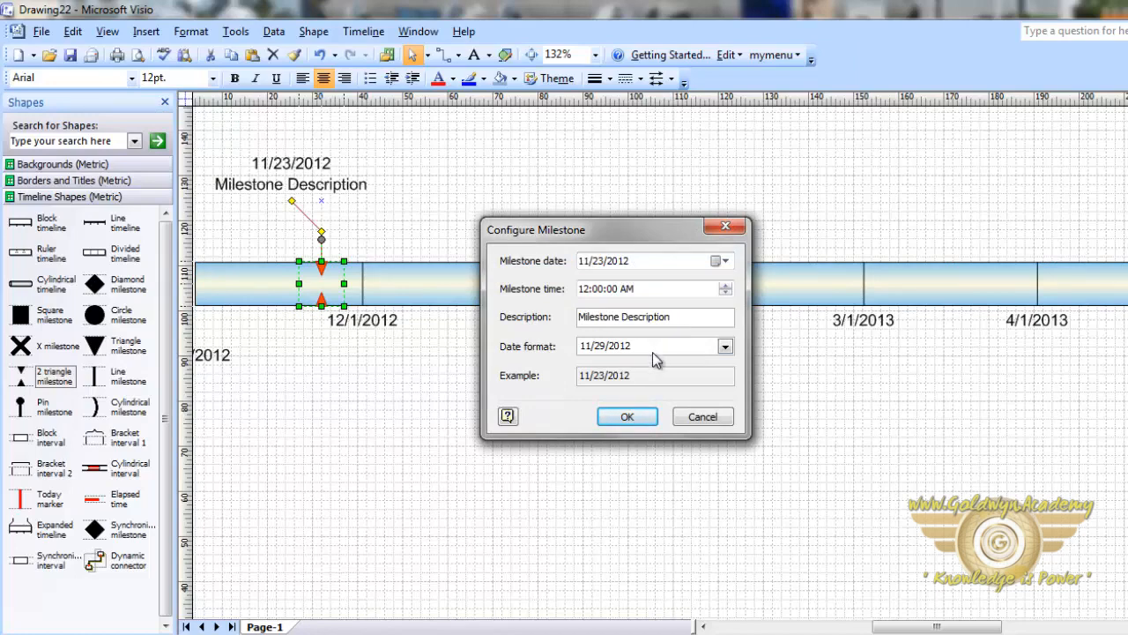
{"action": "left_click", "coordinate": [630, 417]}
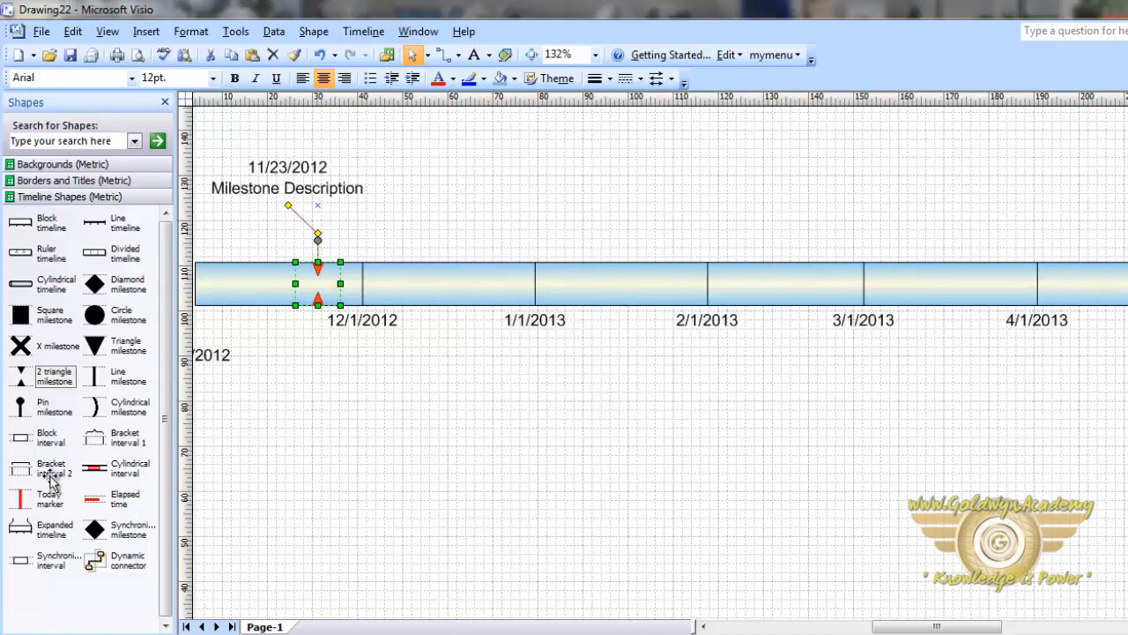
- Add a Bracket interval 2 spanning 12/30/2012 to 2/1/2013 and a Line milestone at 2/28/2013 to the timeline, both with default descriptions
{"action": "left_click_drag", "start_coordinate": [51, 468], "coordinate": [626, 280]}
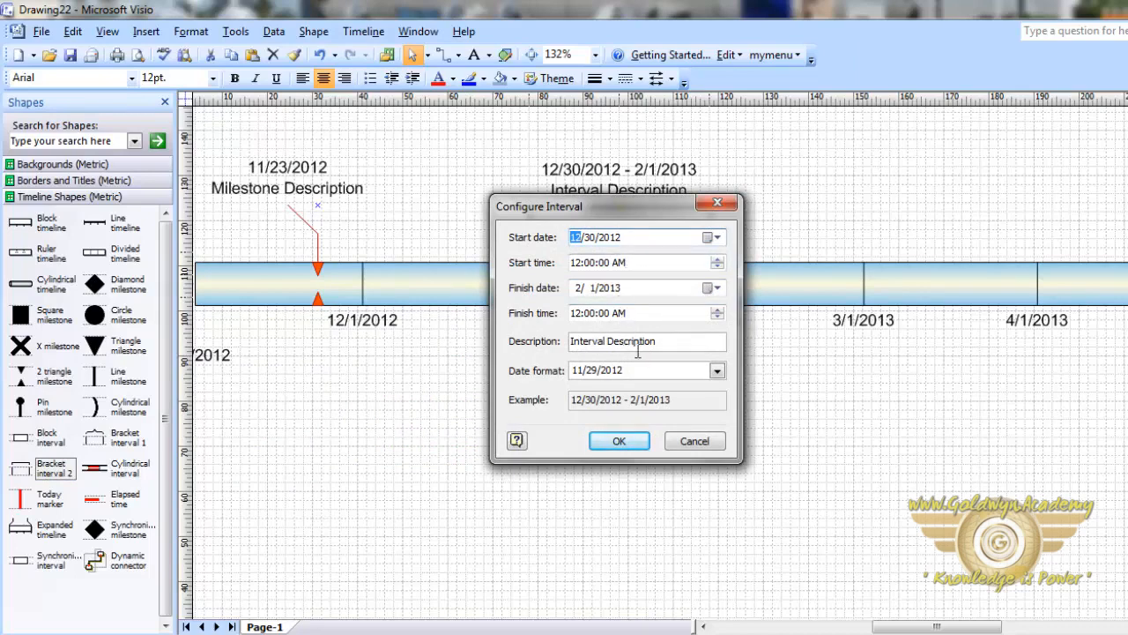
{"action": "left_click", "coordinate": [619, 442]}
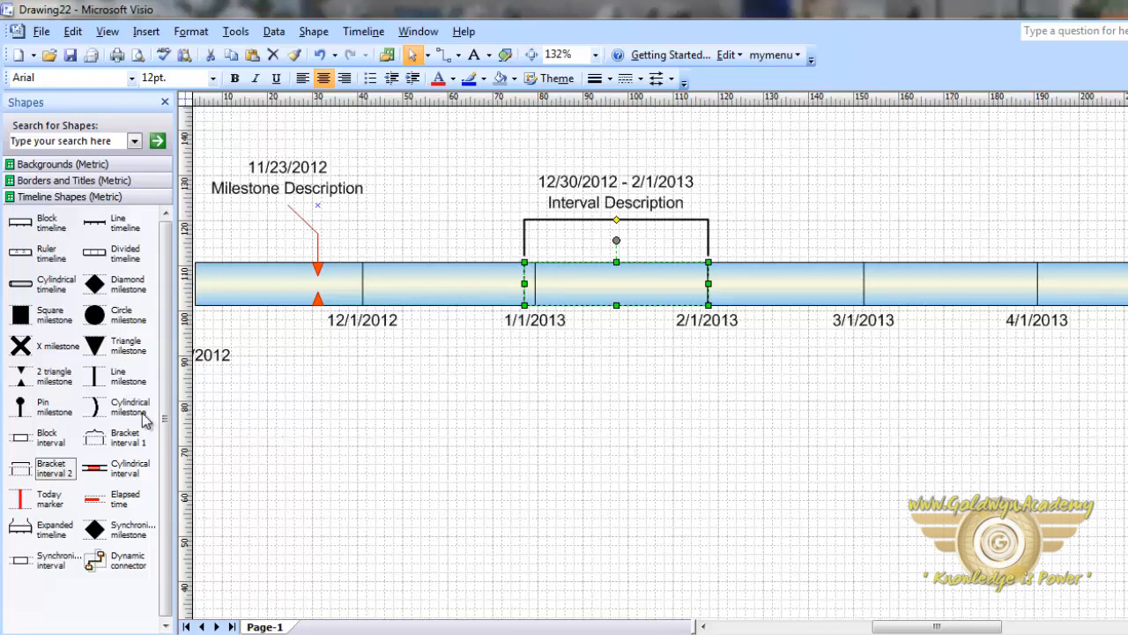
{"action": "left_click_drag", "start_coordinate": [121, 375], "coordinate": [864, 293]}
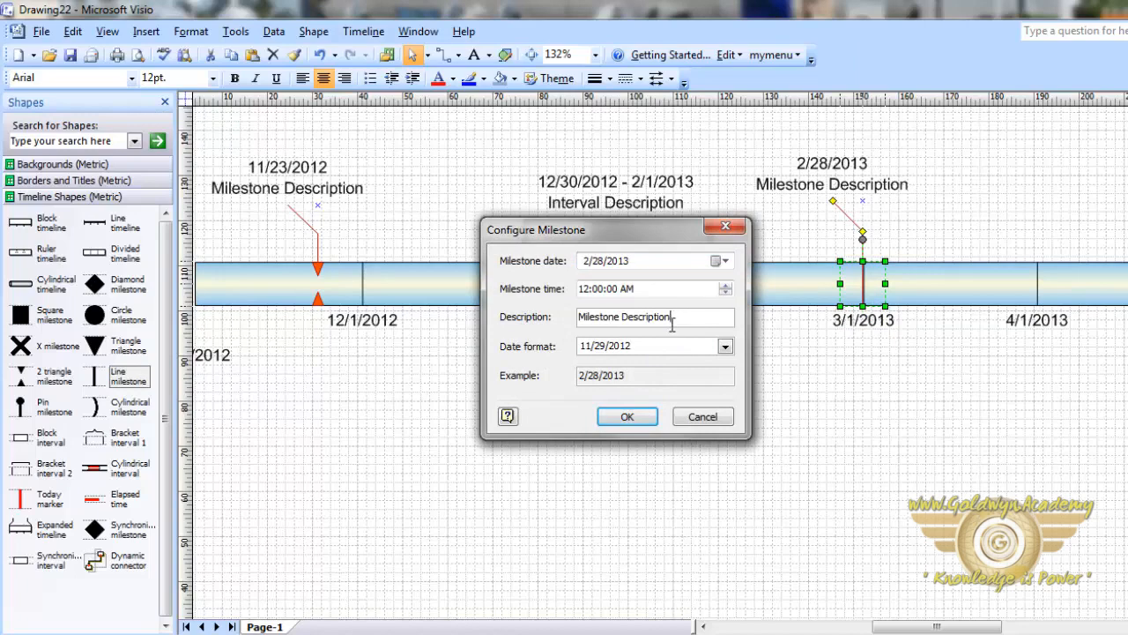
{"action": "left_click", "coordinate": [627, 417]}
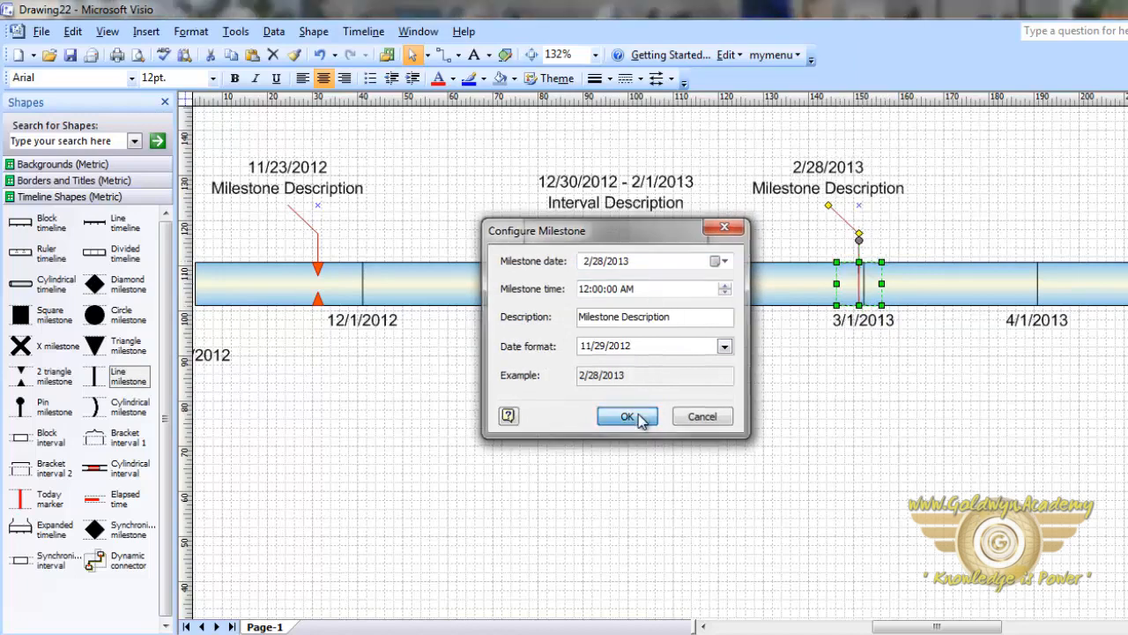